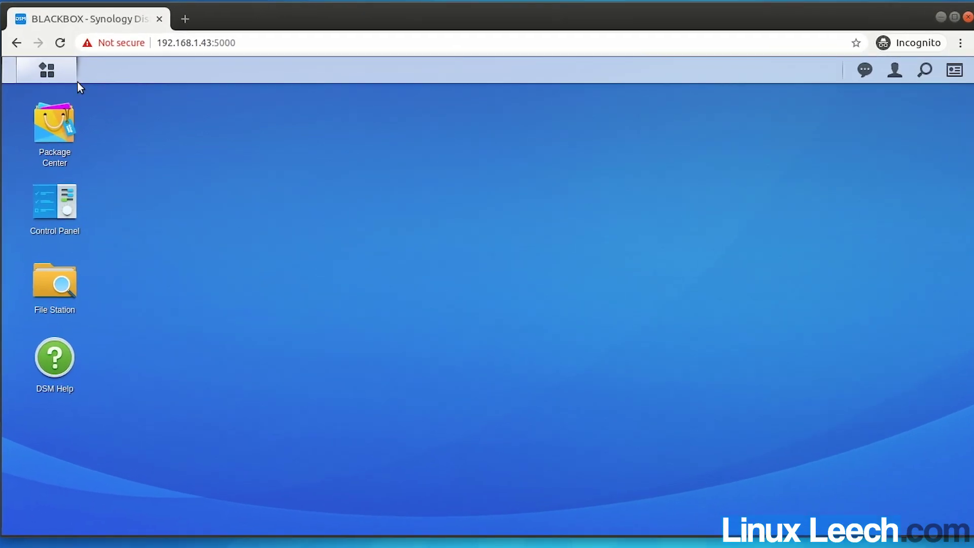
Open Docker on the Synology desktop and search its image registry for iperf3.
{"action": "left_click", "coordinate": [67, 91]}
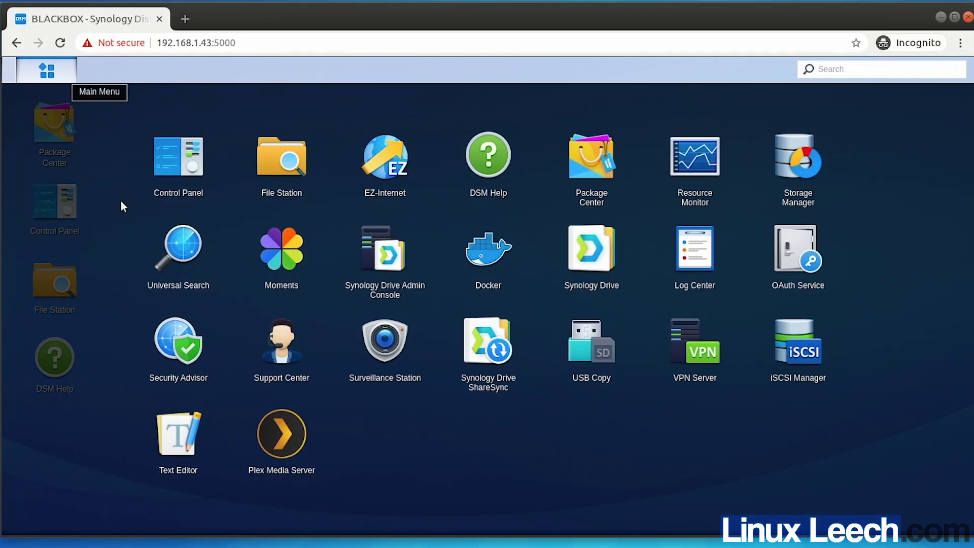
{"action": "left_click", "coordinate": [477, 251]}
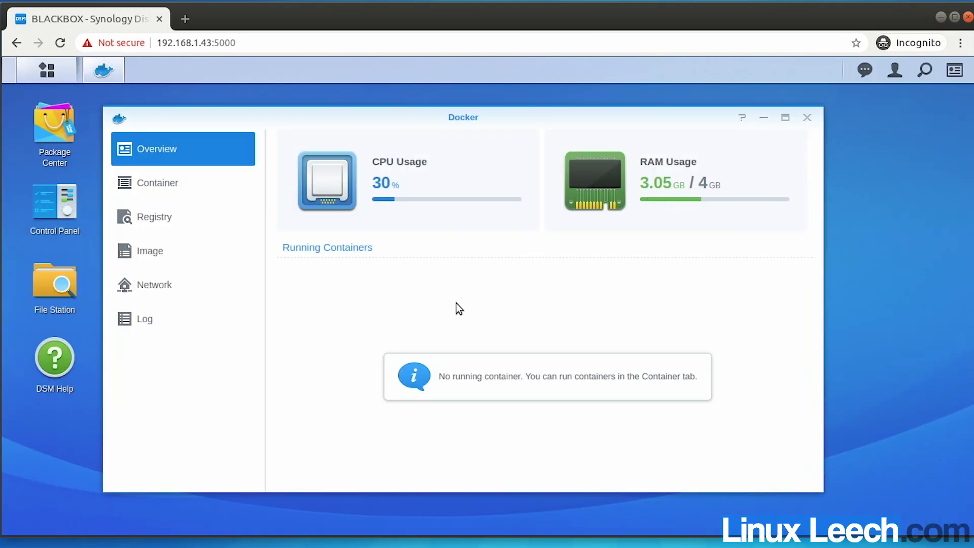
{"action": "left_click", "coordinate": [158, 218]}
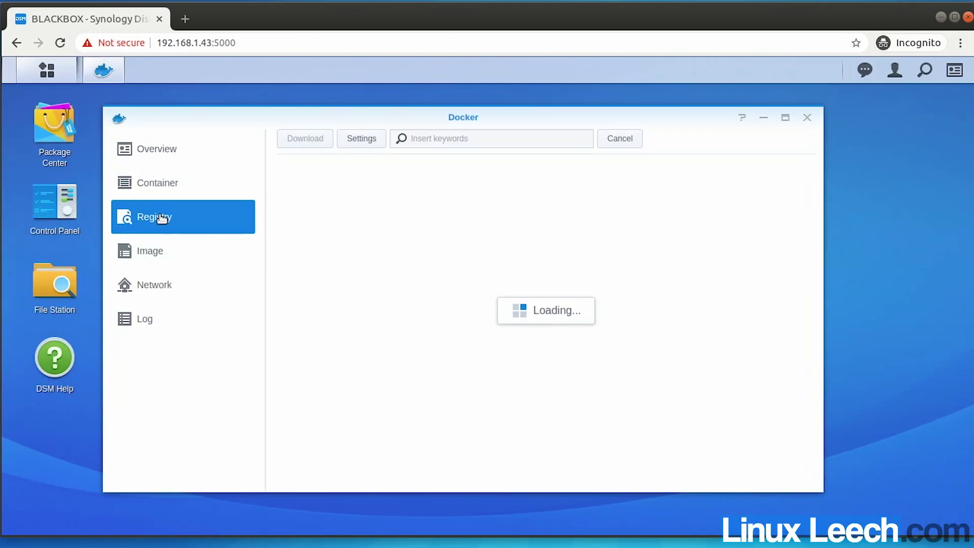
{"action": "left_click", "coordinate": [459, 142]}
{"action": "type", "text": "iperf3"}
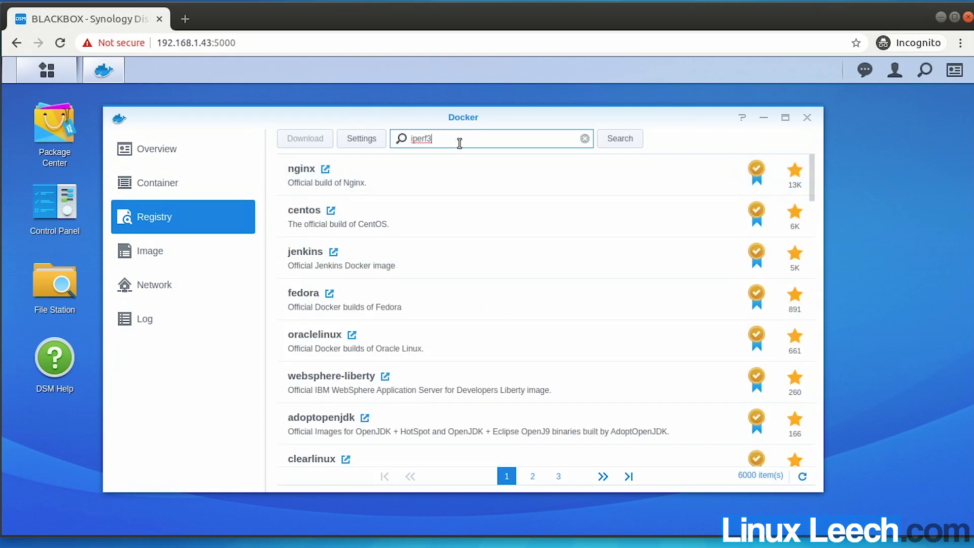
{"action": "key", "text": "Return"}
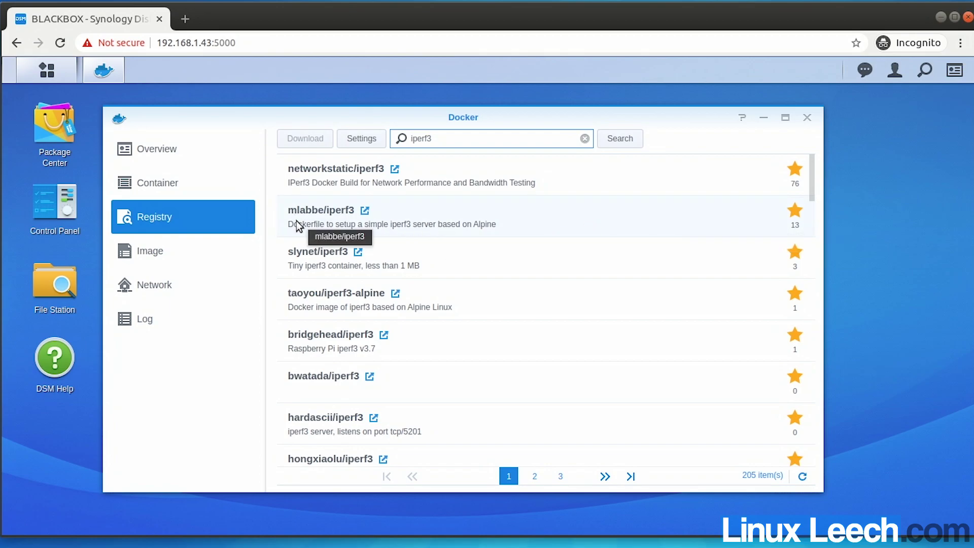
Open the Docker Hub pages of networkstatic/iperf3 and mlabbe/iperf3 in two browser windows side by side.
{"action": "left_click", "coordinate": [393, 171]}
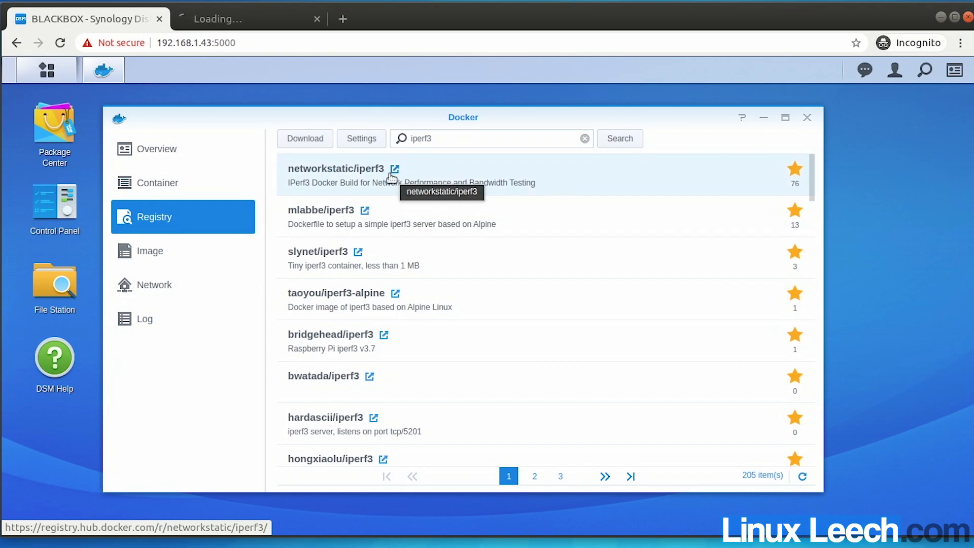
{"action": "left_click", "coordinate": [366, 211]}
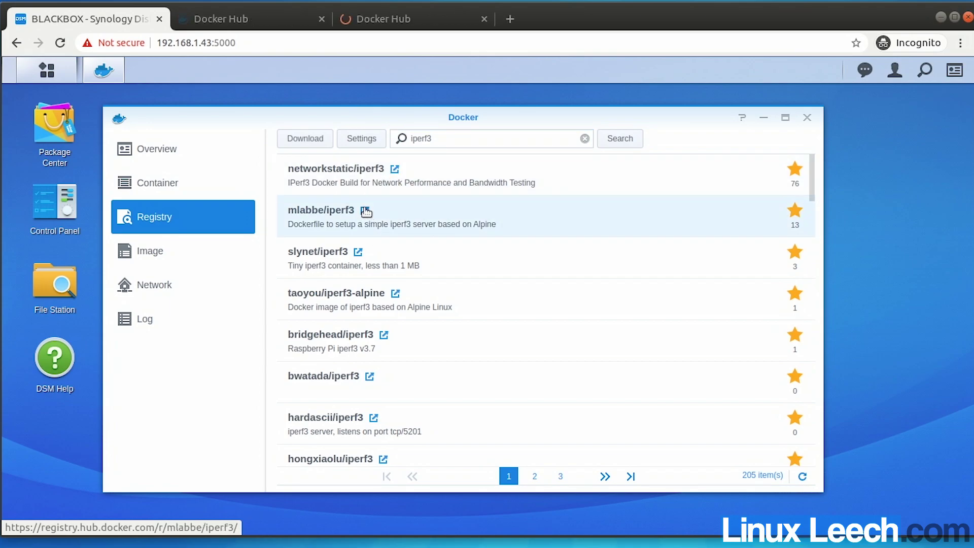
{"action": "left_click_drag", "start_coordinate": [386, 19], "coordinate": [971, 152]}
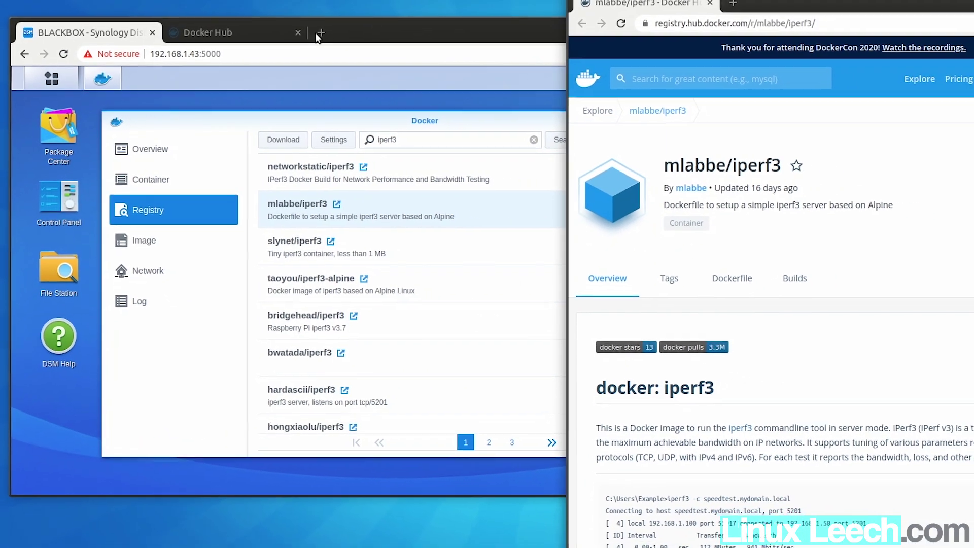
{"action": "left_click", "coordinate": [208, 32]}
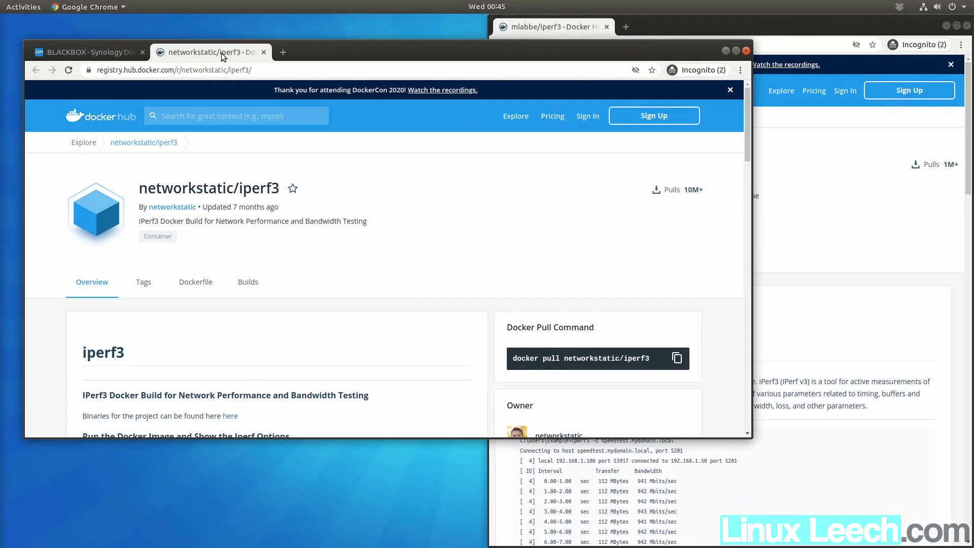
{"action": "key", "text": "super+Left"}
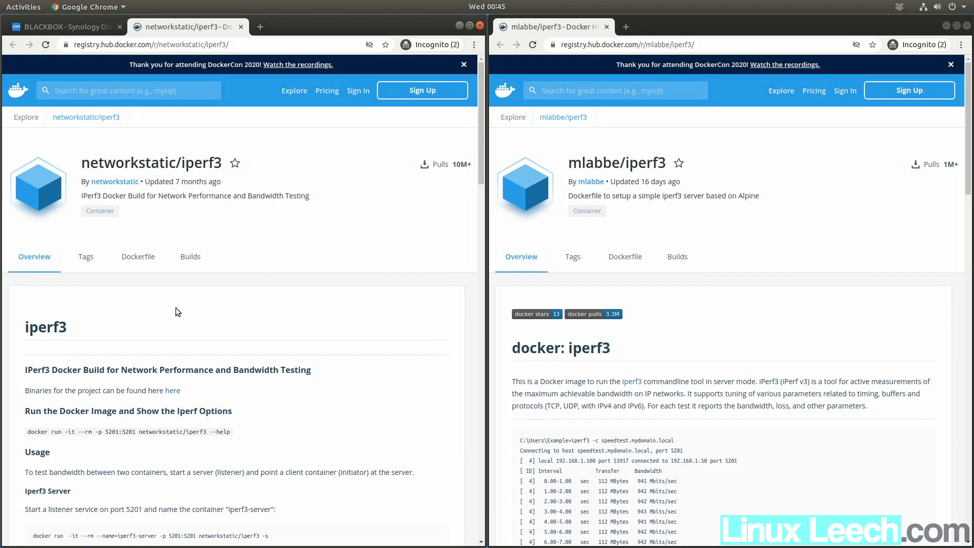
Compare the Dockerfiles of networkstatic/iperf3 and mlabbe/iperf3, including their exposed ports, entrypoints and default commands.
{"action": "left_click", "coordinate": [137, 260]}
{"action": "left_click", "coordinate": [638, 259]}
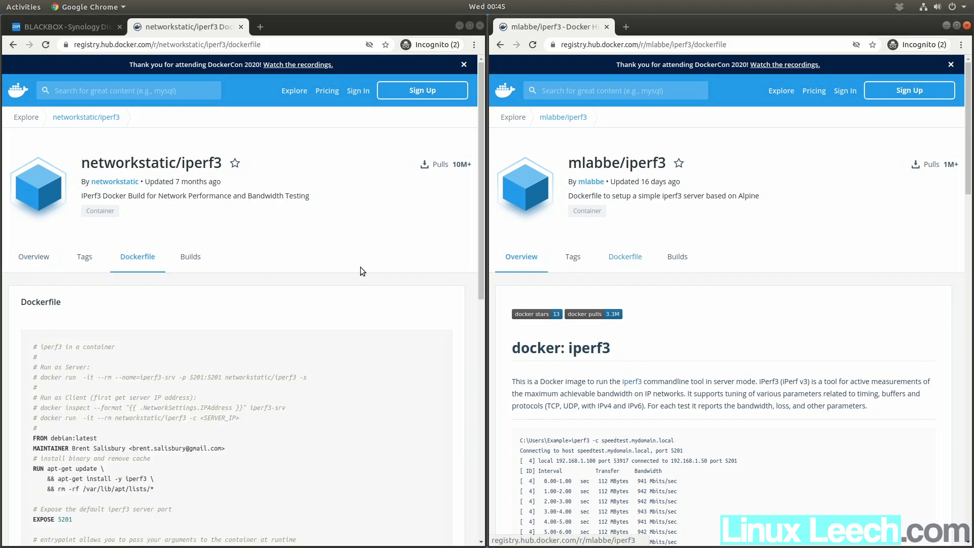
{"action": "scroll", "coordinate": [286, 312], "scroll_direction": "down", "scroll_amount": 5}
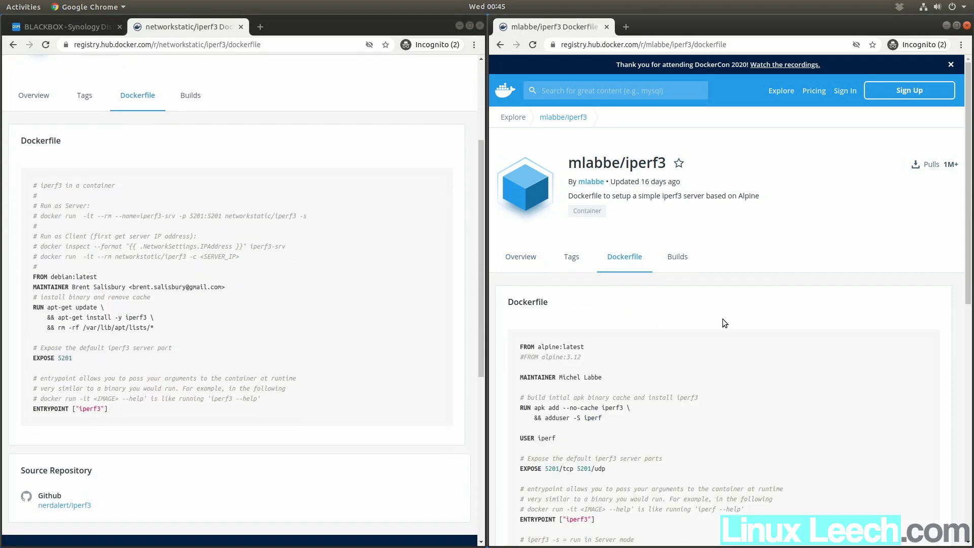
{"action": "scroll", "coordinate": [723, 319], "scroll_direction": "down", "scroll_amount": 3}
{"action": "scroll", "coordinate": [718, 304], "scroll_direction": "down", "scroll_amount": 2}
{"action": "scroll", "coordinate": [702, 284], "scroll_direction": "up", "scroll_amount": 1}
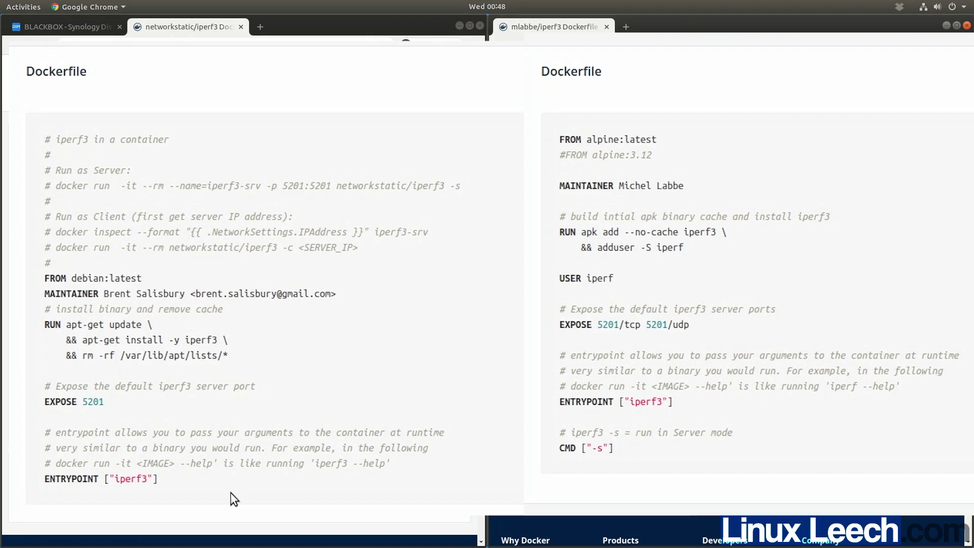
Return to the Synology desktop in a maximized browser window and move the Docker window fully into view.
{"action": "key", "text": "ctrl+shift+Tab"}
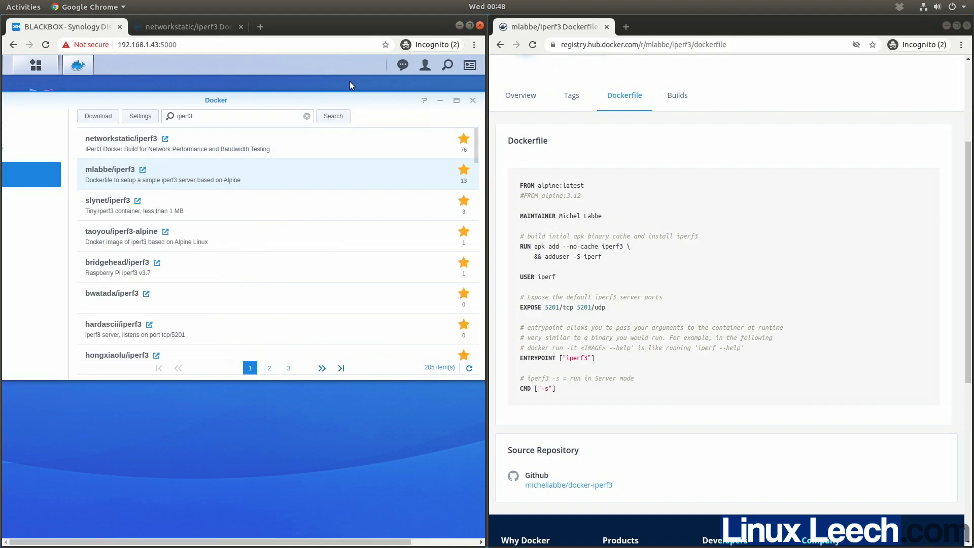
{"action": "left_click", "coordinate": [470, 25]}
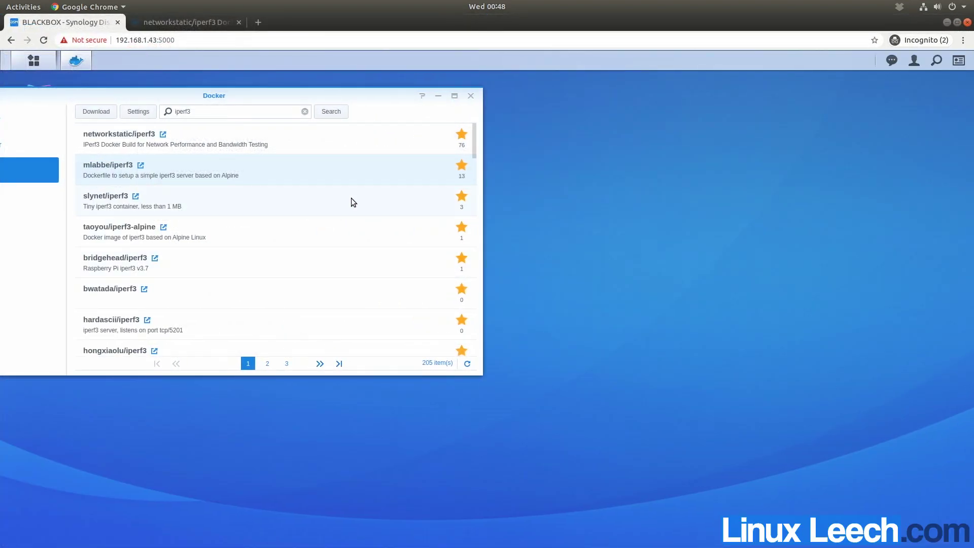
{"action": "left_click_drag", "start_coordinate": [272, 94], "coordinate": [553, 122]}
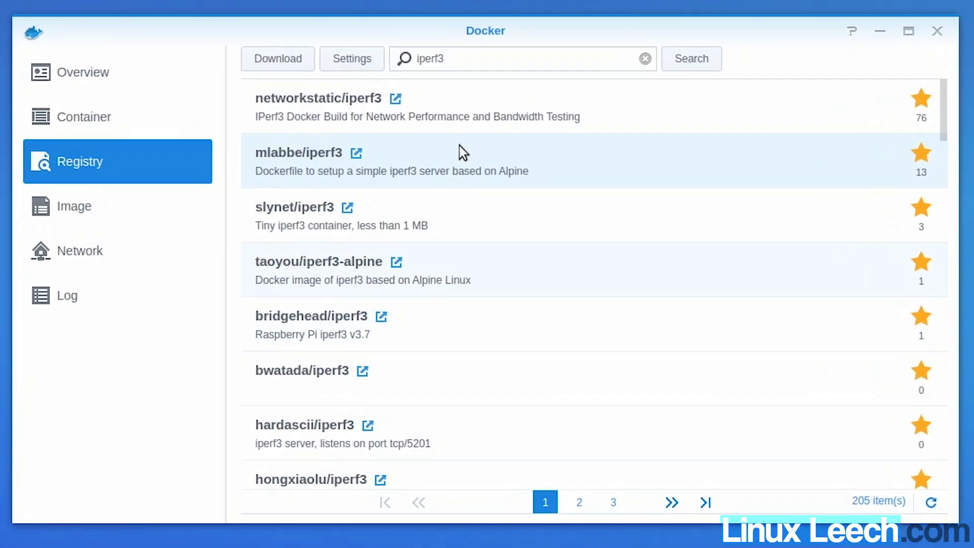
Download the networkstatic/iperf3 image and the mlabbe/iperf3 image, choosing the latest tag.
{"action": "left_click", "coordinate": [554, 109]}
{"action": "left_click", "coordinate": [277, 61]}
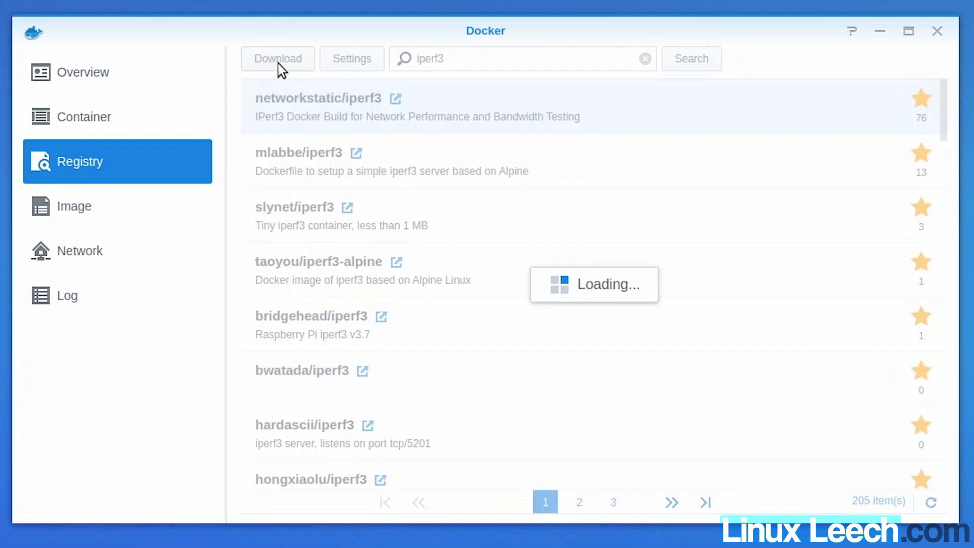
{"action": "left_click", "coordinate": [615, 176]}
{"action": "left_click", "coordinate": [279, 59]}
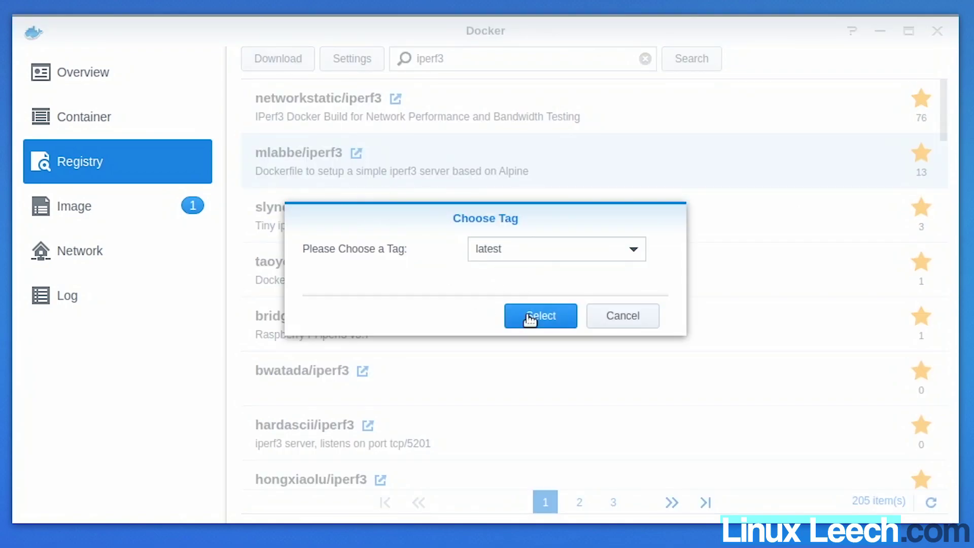
{"action": "left_click", "coordinate": [538, 317]}
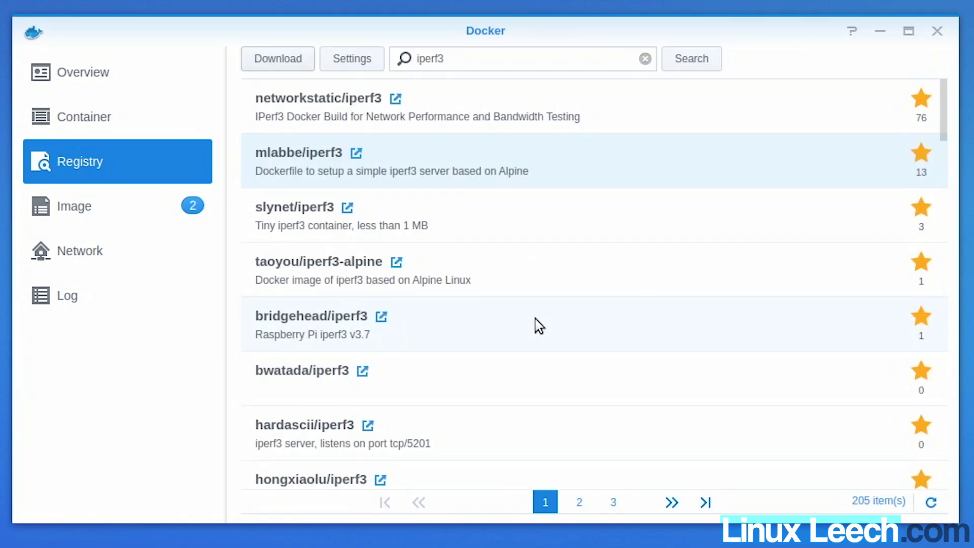
Start creating a container from the downloaded mlabbe/iperf3:latest image and open its advanced settings.
{"action": "left_click", "coordinate": [96, 214]}
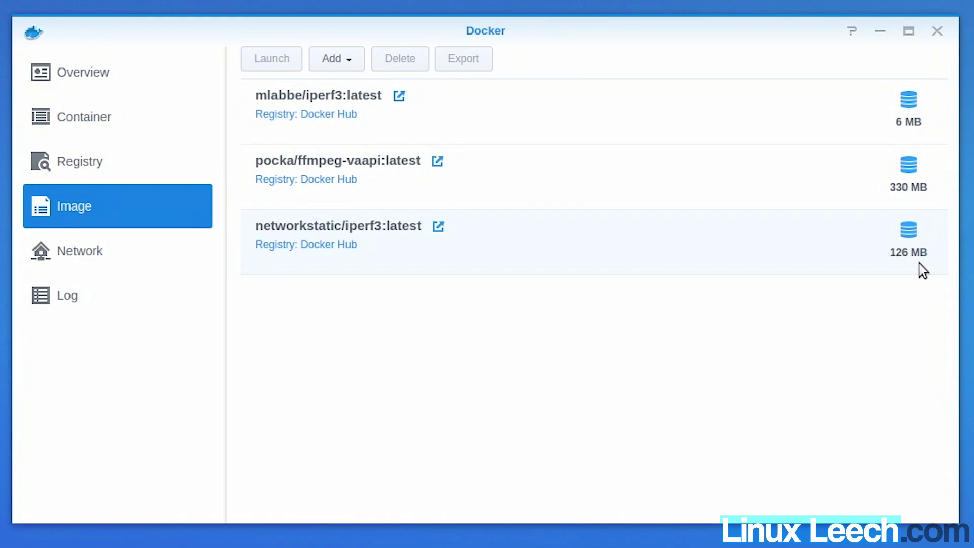
{"action": "left_click", "coordinate": [479, 108]}
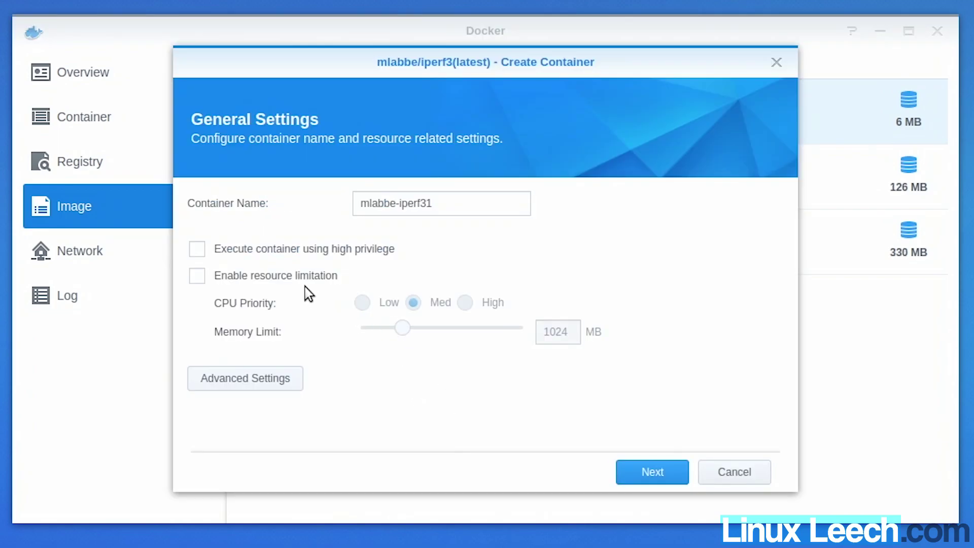
{"action": "left_click", "coordinate": [251, 387]}
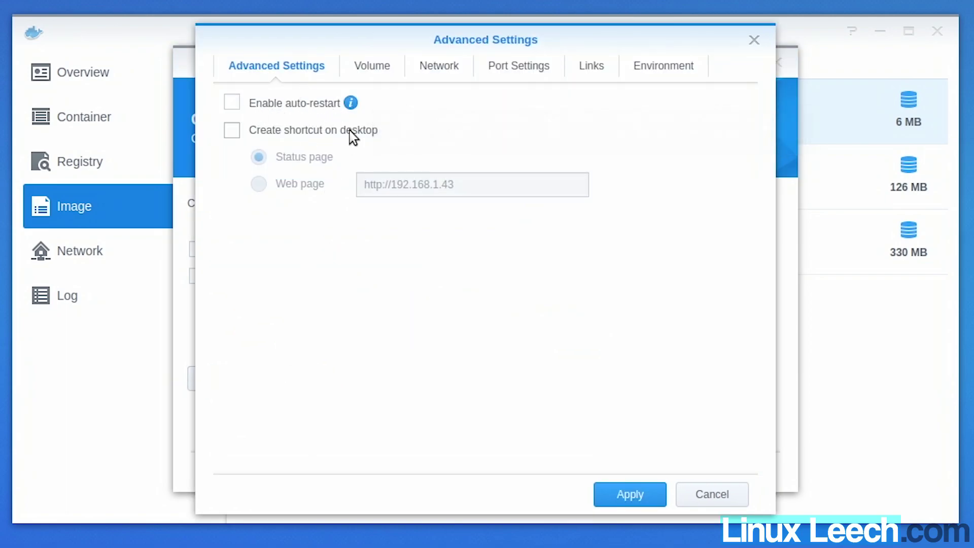
Map local port 5201 to container port 5201 for both TCP and UDP.
{"action": "left_click", "coordinate": [514, 72]}
{"action": "left_click", "coordinate": [377, 175]}
{"action": "left_click", "coordinate": [306, 163]}
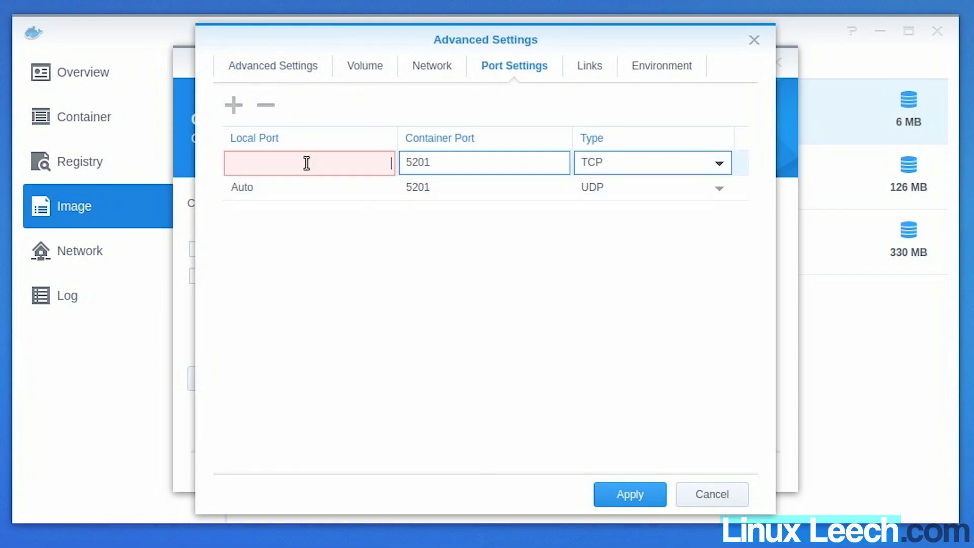
{"action": "type", "text": "5201"}
{"action": "left_click", "coordinate": [326, 196]}
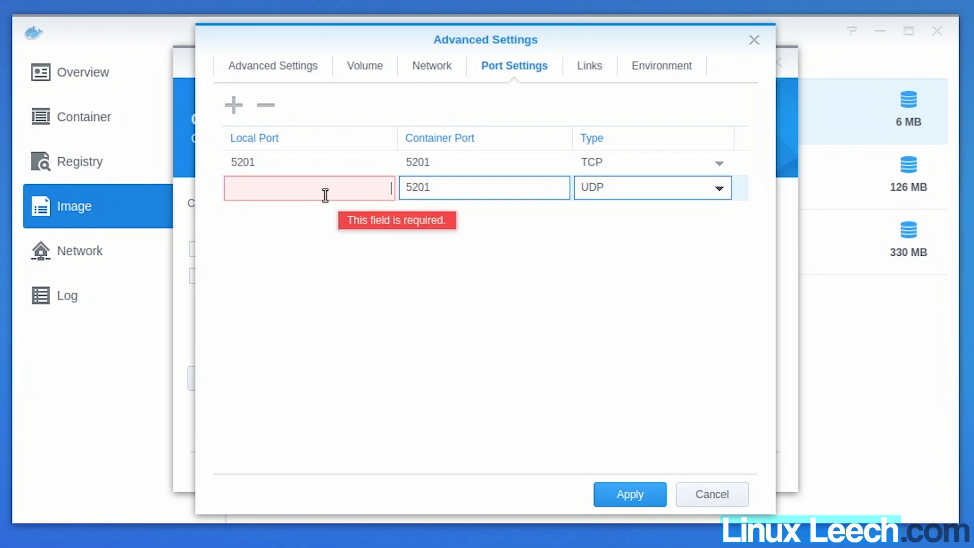
{"action": "type", "text": "5201"}
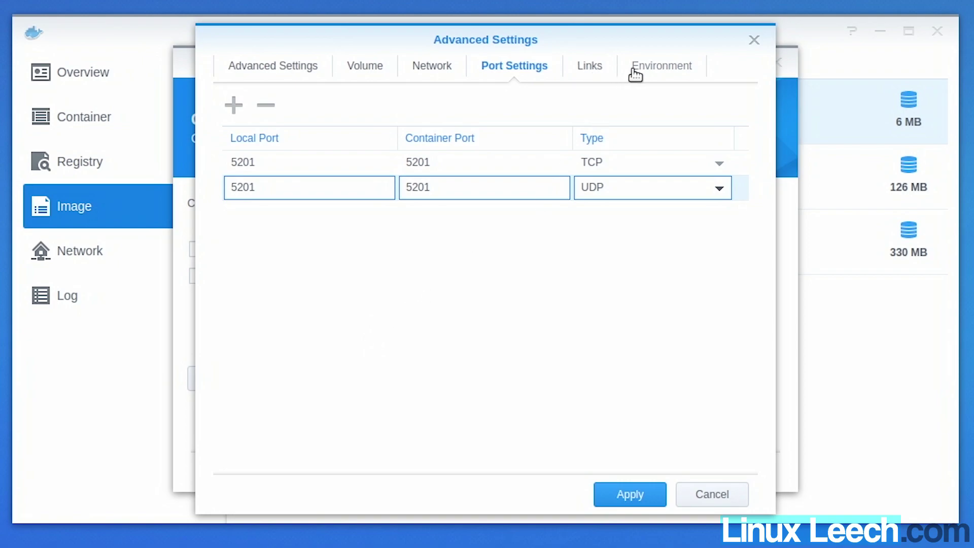
Open the container's execution command for editing in the environment settings.
{"action": "left_click", "coordinate": [591, 70]}
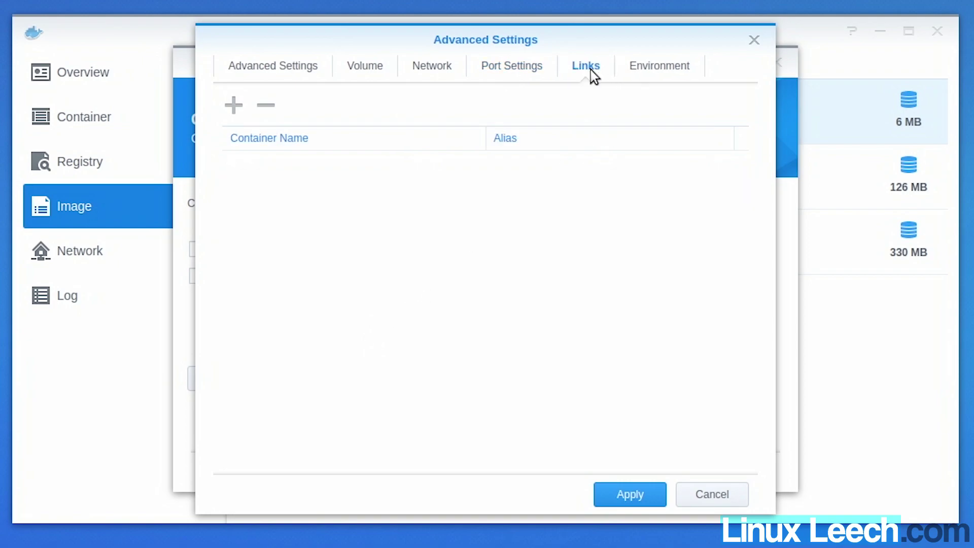
{"action": "left_click", "coordinate": [654, 69]}
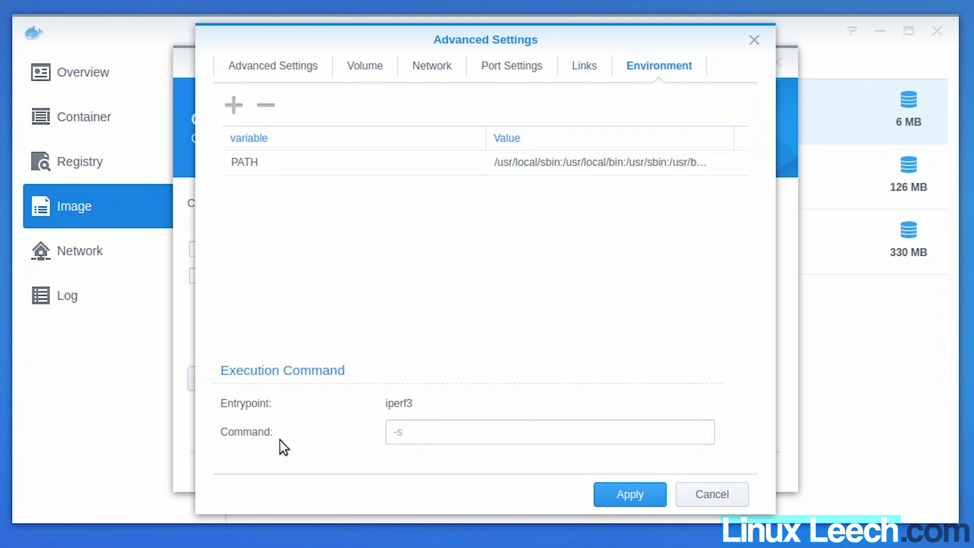
{"action": "left_click", "coordinate": [425, 436]}
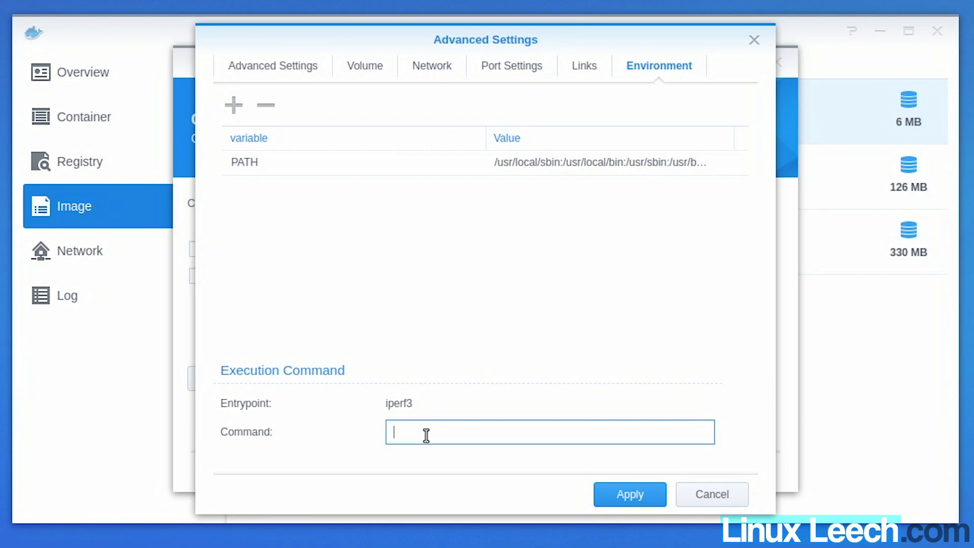
{"action": "type", "text": "-c 293"}
{"action": "key", "text": "BackSpace"}
{"action": "key", "text": "BackSpace"}
{"action": "key", "text": "BackSpace"}
{"action": "key", "text": "BackSpace"}
{"action": "key", "text": "BackSpace"}
{"action": "key", "text": "BackSpace"}
Set the container's execution command to -s and apply the advanced settings.
{"action": "type", "text": "-s"}
{"action": "left_click", "coordinate": [613, 495]}
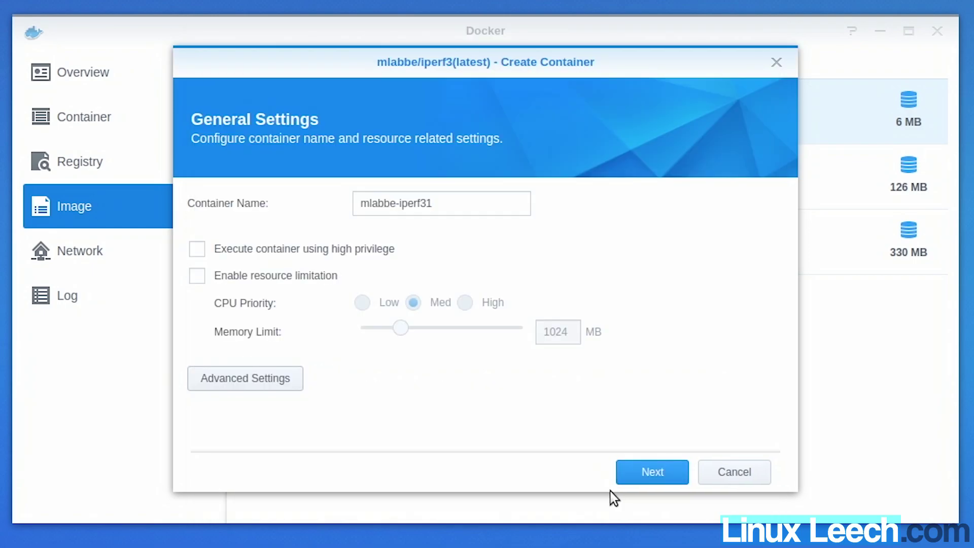
Finish the wizard to create and run the mlabbe-iperf31 container, and check it in the container list.
{"action": "left_click", "coordinate": [649, 479]}
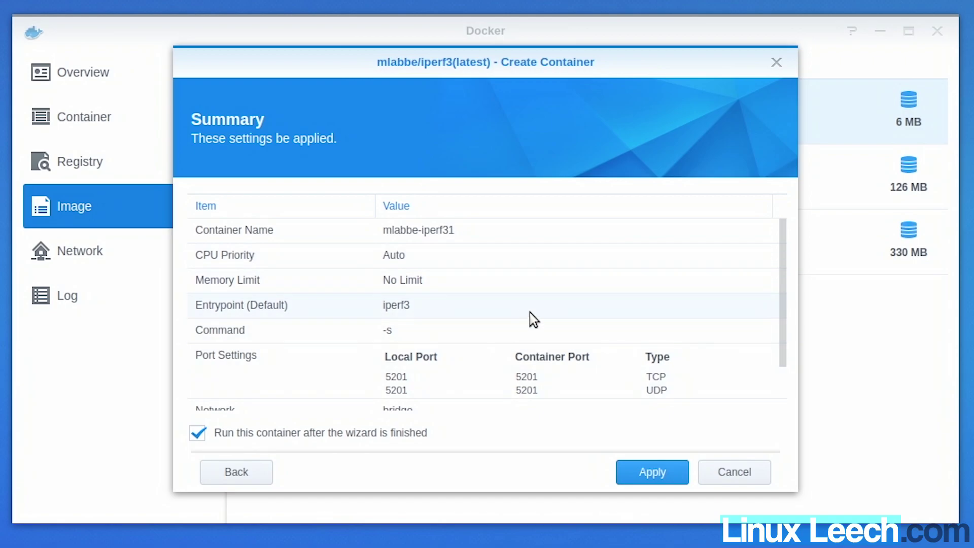
{"action": "left_click", "coordinate": [634, 476]}
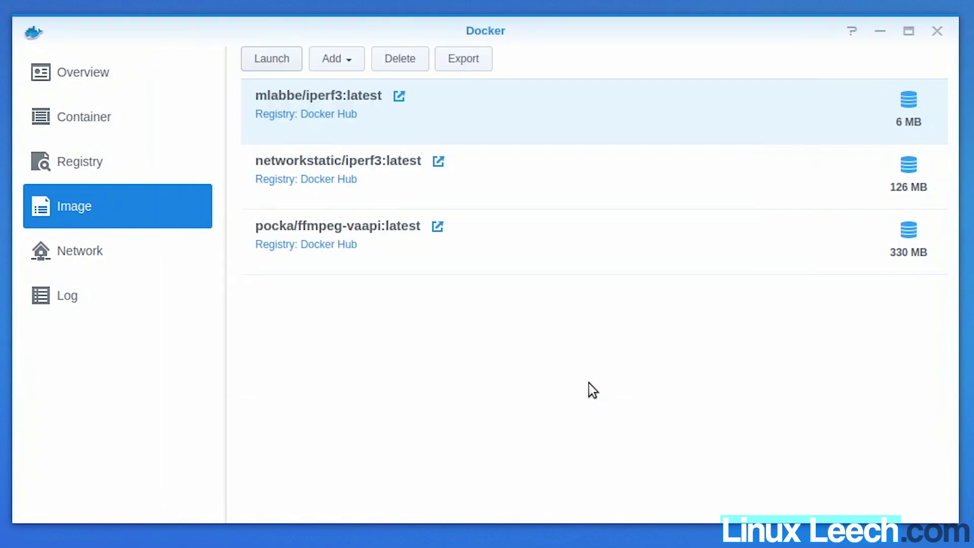
{"action": "left_click", "coordinate": [109, 122]}
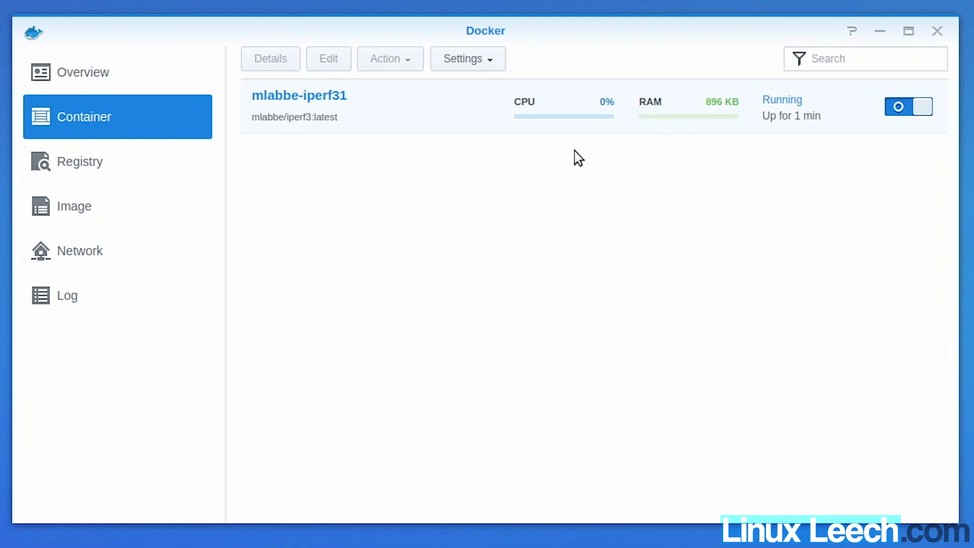
Start creating a container from the networkstatic/iperf3:latest image and open its advanced settings.
{"action": "left_click", "coordinate": [102, 217]}
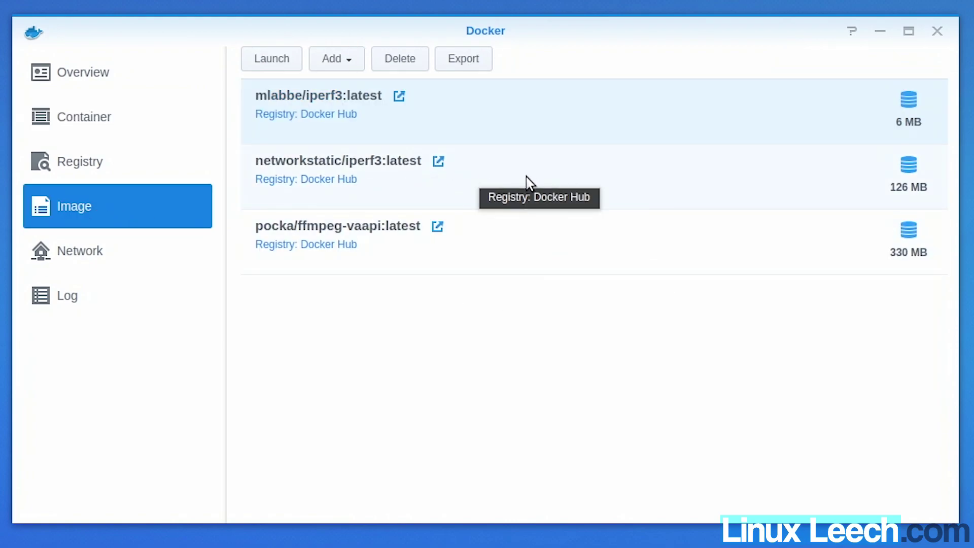
{"action": "left_click", "coordinate": [365, 155]}
{"action": "left_click", "coordinate": [271, 59]}
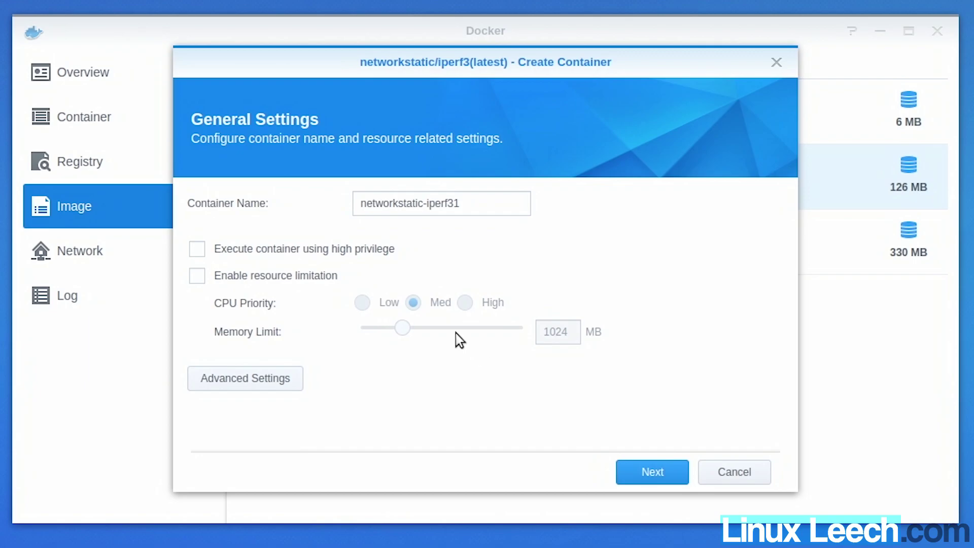
{"action": "left_click", "coordinate": [277, 380]}
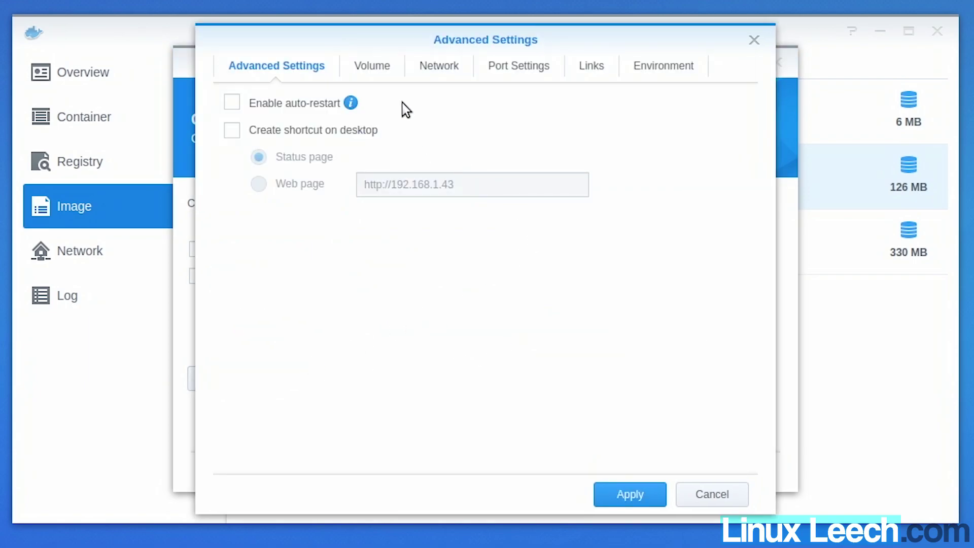
Set the local port to 5202 for the TCP container port 5201 in the port settings.
{"action": "left_click", "coordinate": [511, 70]}
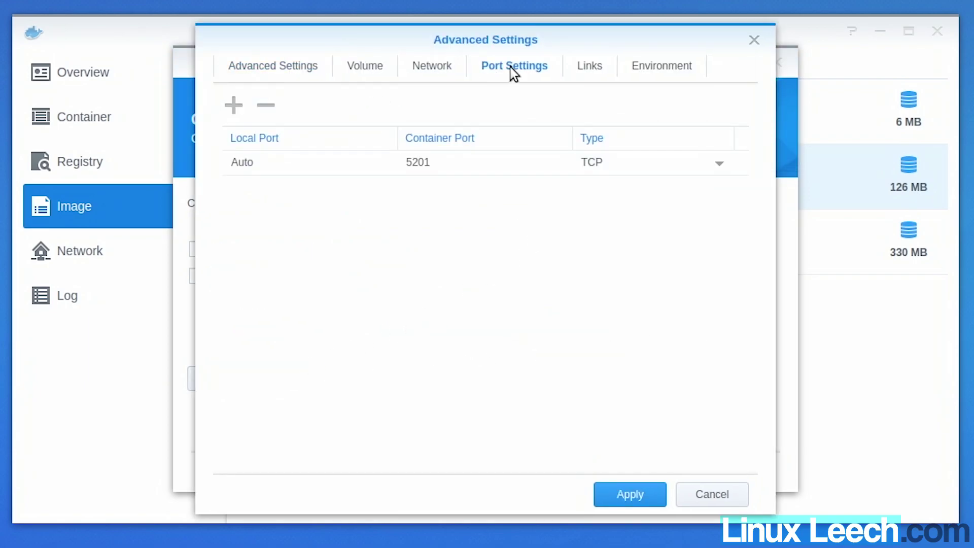
{"action": "left_click", "coordinate": [299, 163]}
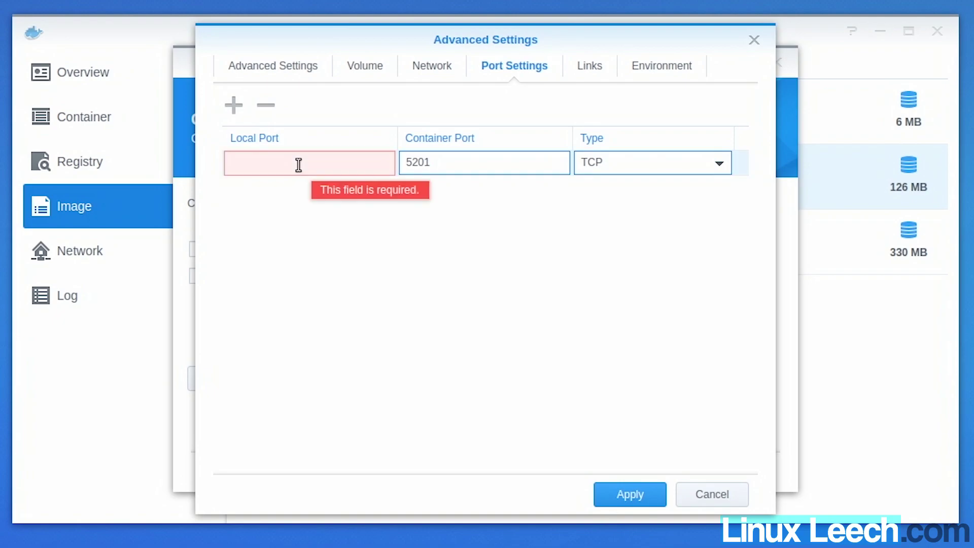
{"action": "type", "text": "5202"}
{"action": "left_click", "coordinate": [370, 206]}
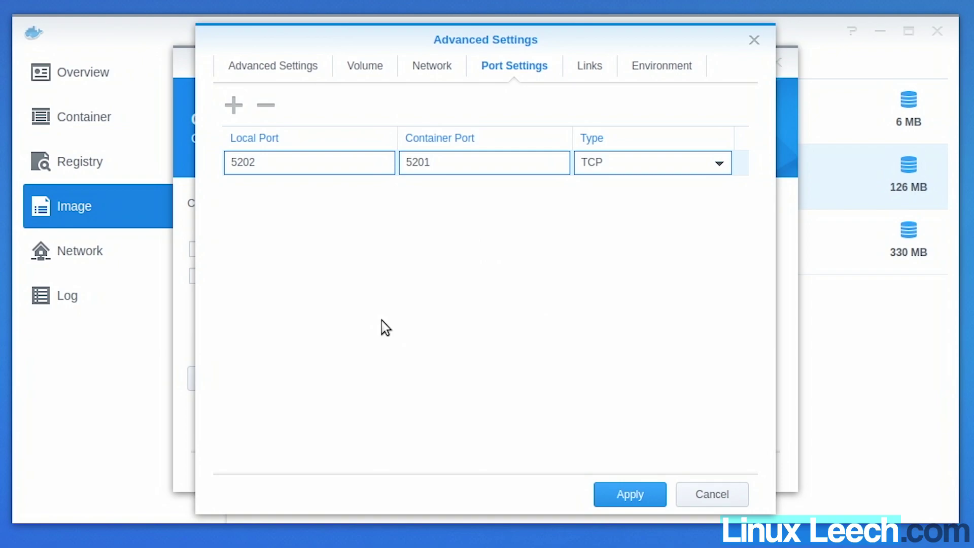
Add a second port mapping from local port 5202 to container port 5201 with type UDP.
{"action": "left_click", "coordinate": [234, 105]}
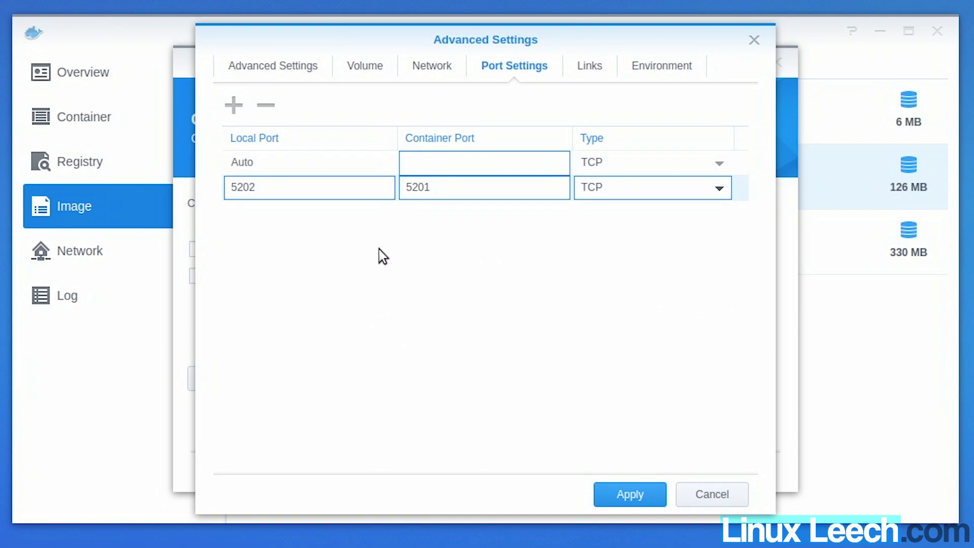
{"action": "type", "text": "5201"}
{"action": "left_click", "coordinate": [623, 160]}
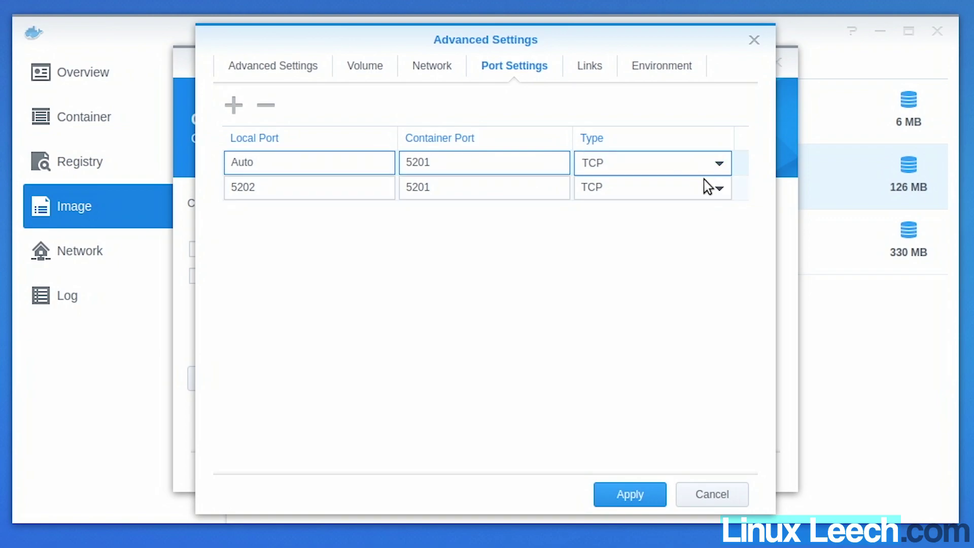
{"action": "left_click", "coordinate": [717, 166]}
{"action": "left_click", "coordinate": [599, 219]}
{"action": "left_click", "coordinate": [332, 166]}
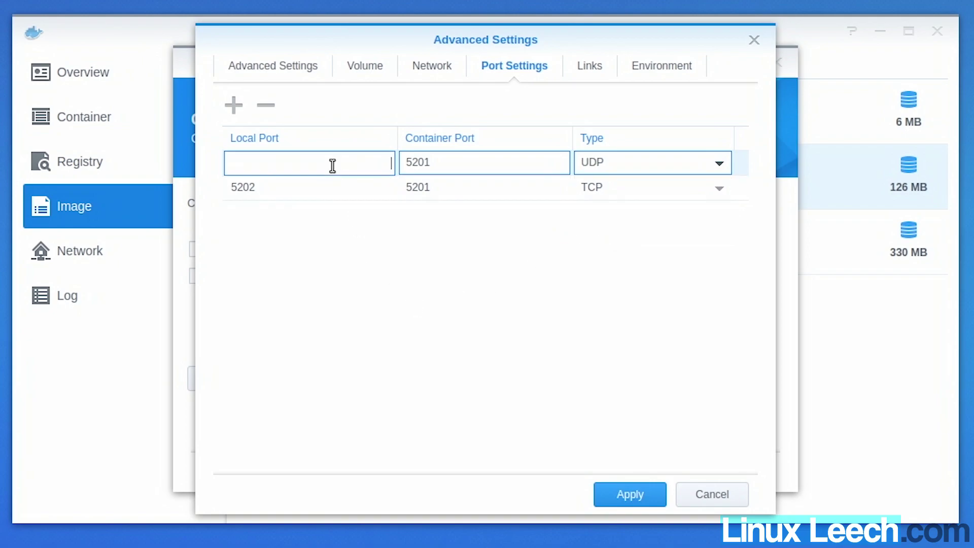
{"action": "type", "text": "5202"}
{"action": "left_click", "coordinate": [528, 337]}
Set the execution command to -s in the environment settings and apply the advanced settings.
{"action": "left_click", "coordinate": [644, 69]}
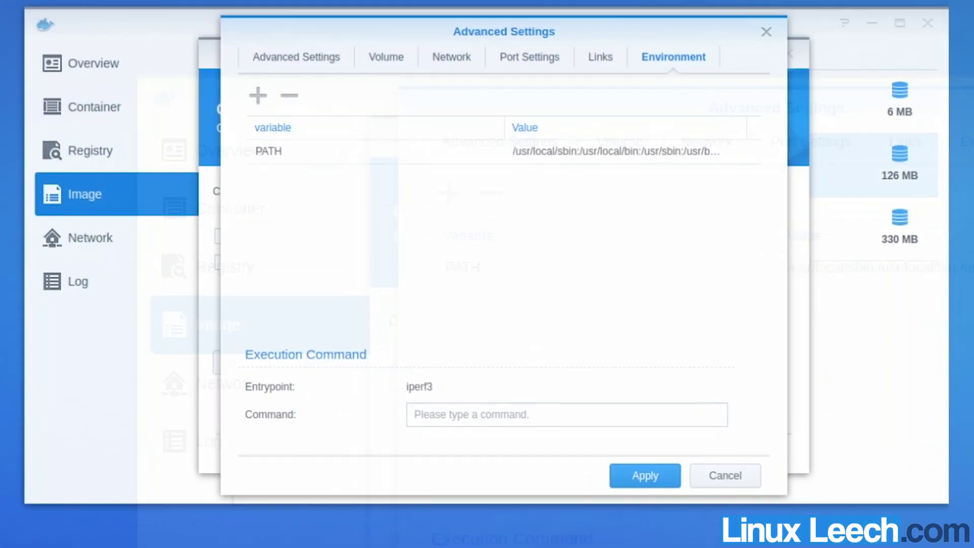
{"action": "left_click", "coordinate": [473, 473]}
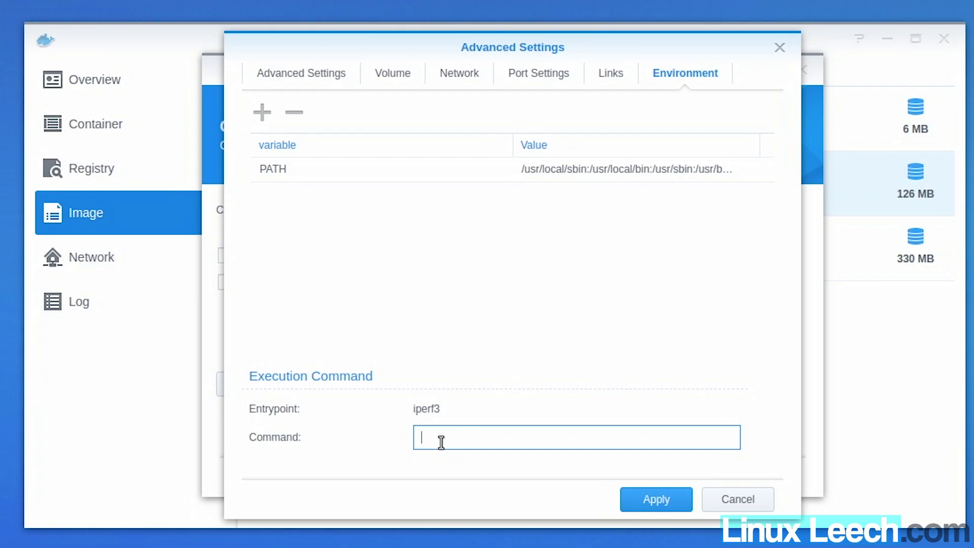
{"action": "type", "text": "-s"}
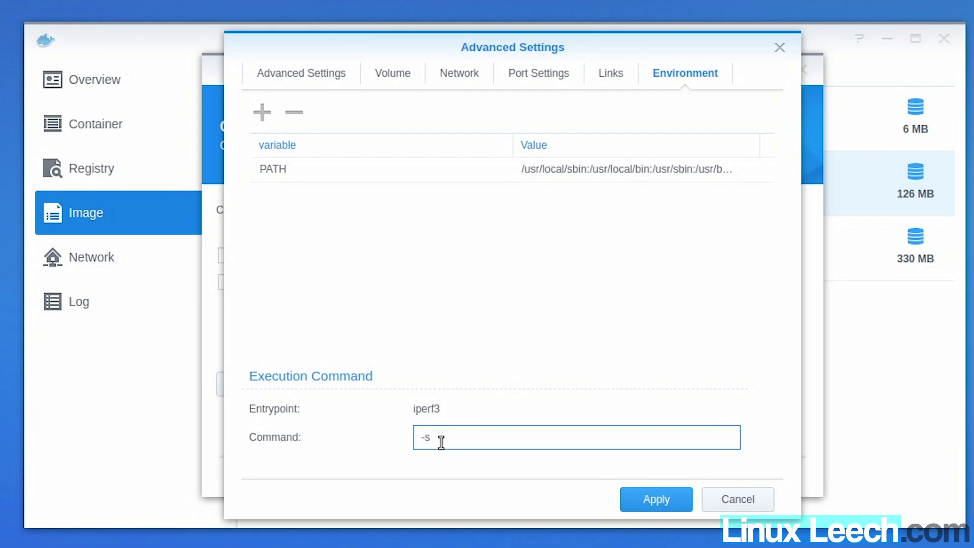
{"action": "left_click", "coordinate": [650, 502]}
Finish the wizard to create and run the networkstatic-iperf31 container, and check it in the container list.
{"action": "left_click", "coordinate": [694, 482]}
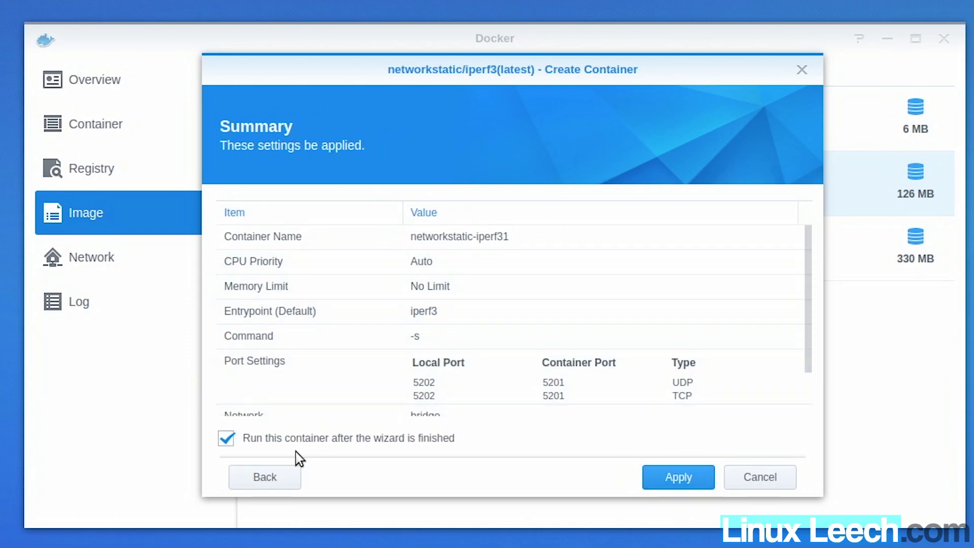
{"action": "left_click", "coordinate": [680, 482]}
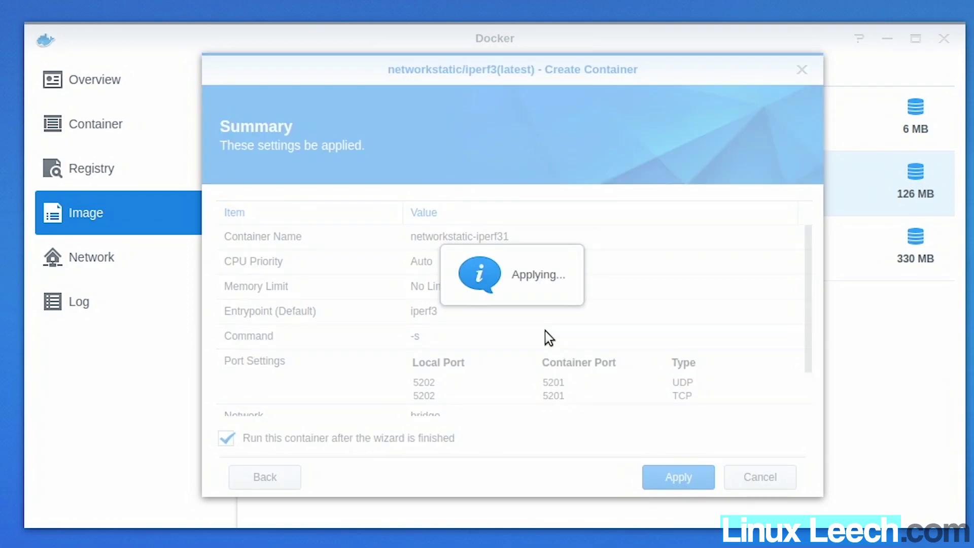
{"action": "left_click", "coordinate": [126, 127]}
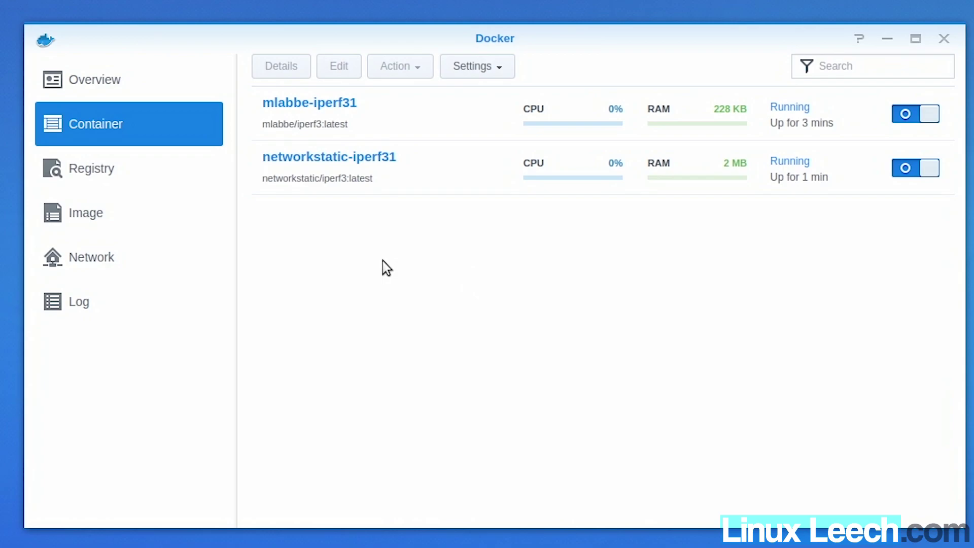
Arrange the terminal and the browser side by side and open the details of the networkstatic-iperf31 container.
{"action": "left_click", "coordinate": [417, 169]}
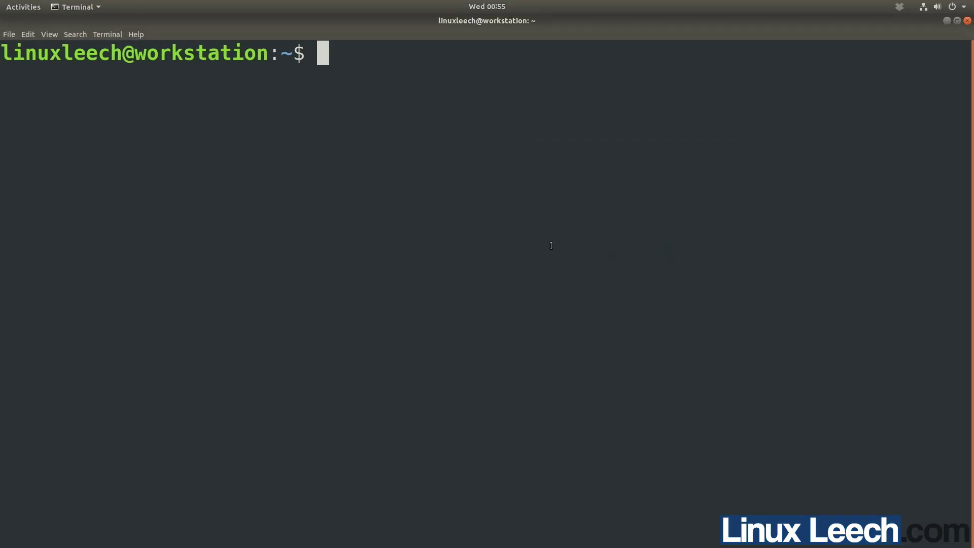
{"action": "key", "text": "super+Left"}
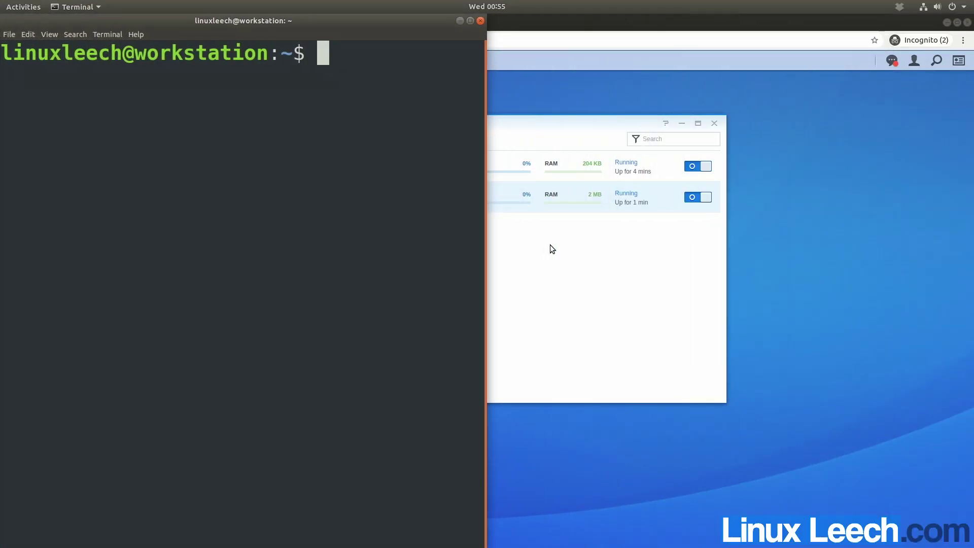
{"action": "left_click", "coordinate": [663, 24]}
{"action": "key", "text": "super+Right"}
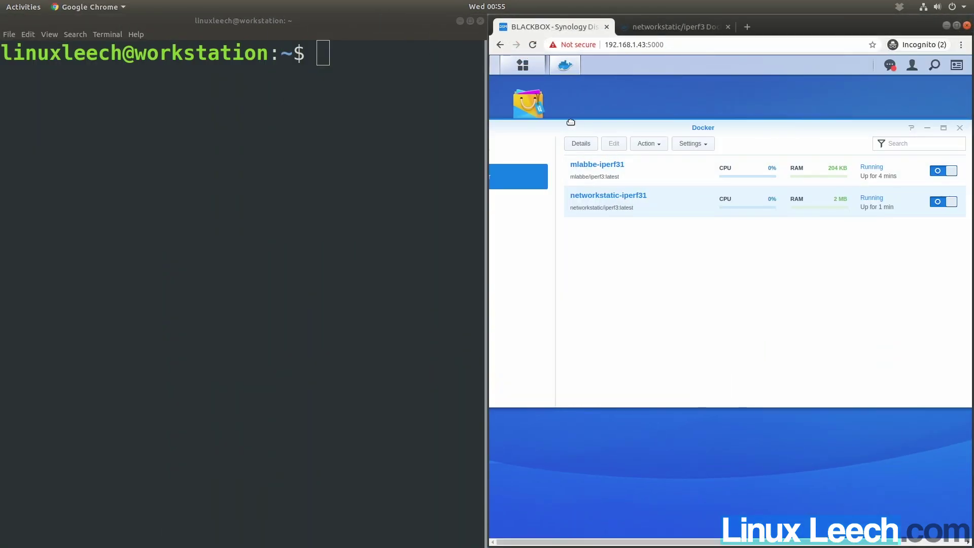
{"action": "left_click", "coordinate": [584, 147]}
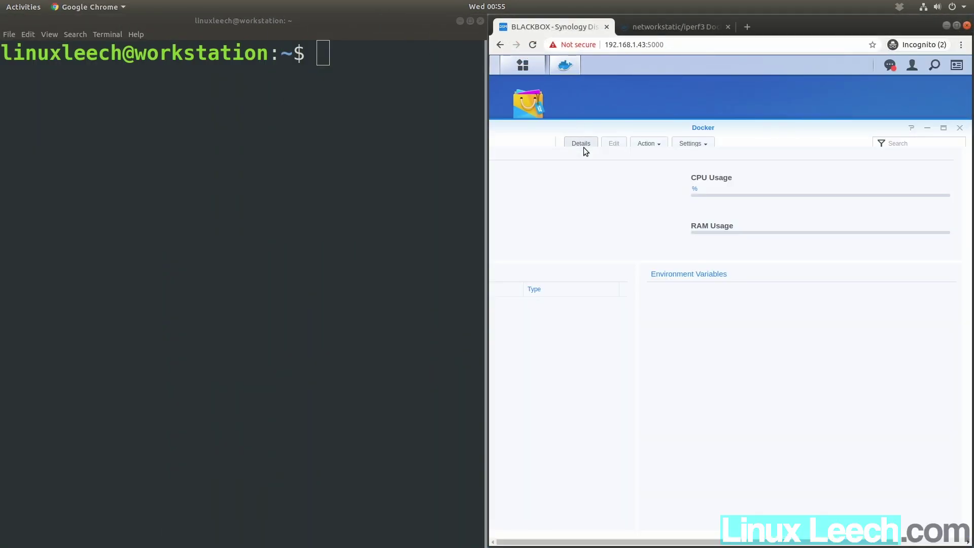
Shrink and reposition the networkstatic-iperf31 details window, tile the browser beside the terminal again, and show the container's log.
{"action": "left_click", "coordinate": [957, 26]}
{"action": "left_click_drag", "start_coordinate": [212, 88], "coordinate": [622, 84]}
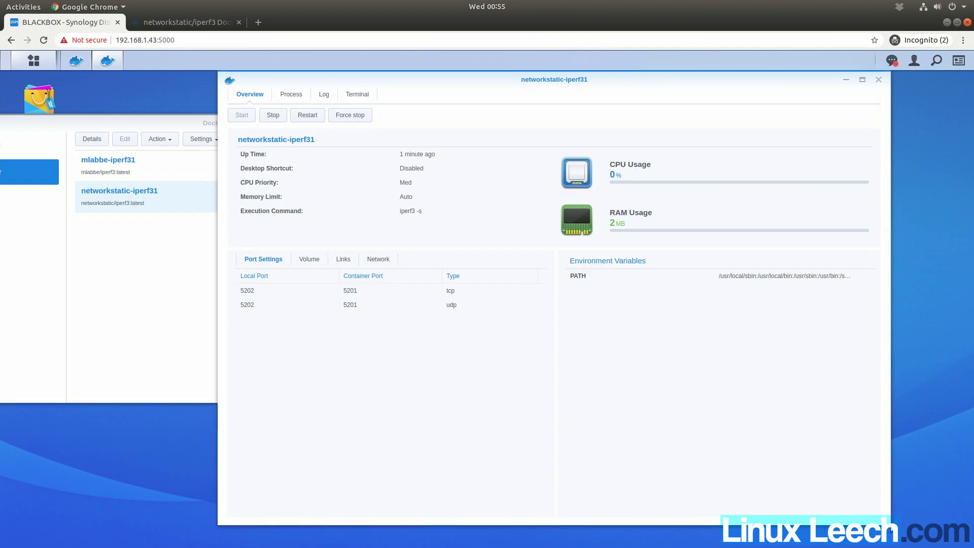
{"action": "left_click_drag", "start_coordinate": [884, 517], "coordinate": [689, 344]}
{"action": "left_click_drag", "start_coordinate": [436, 79], "coordinate": [709, 98]}
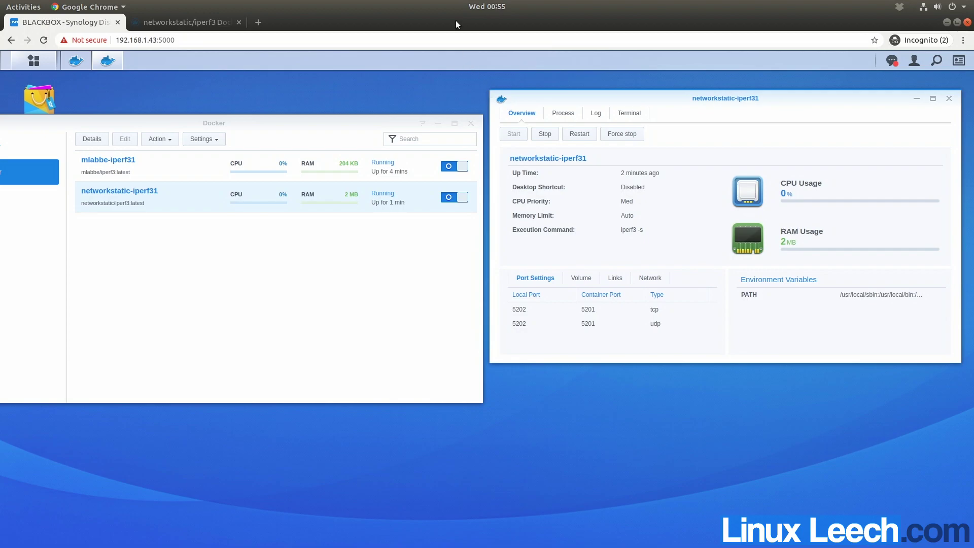
{"action": "key", "text": "super+Right"}
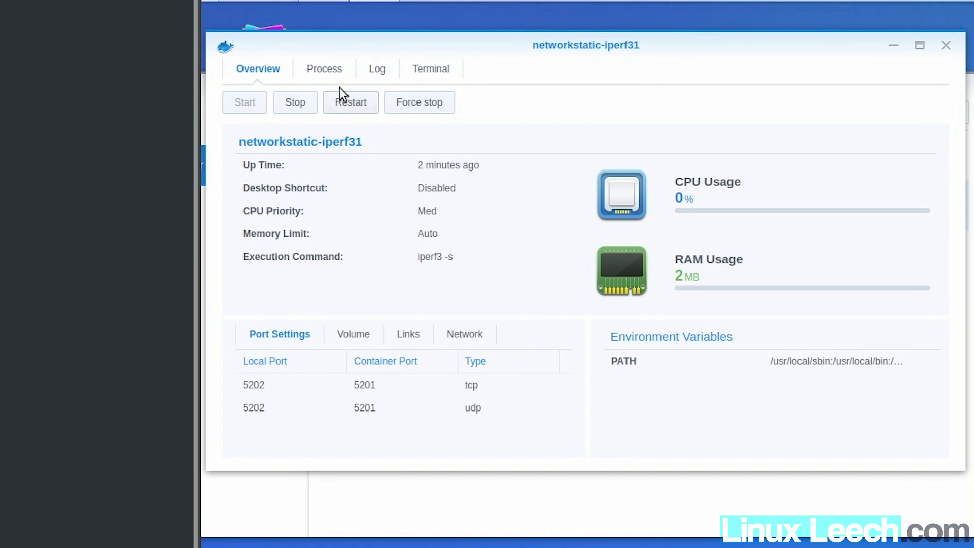
{"action": "left_click", "coordinate": [376, 71]}
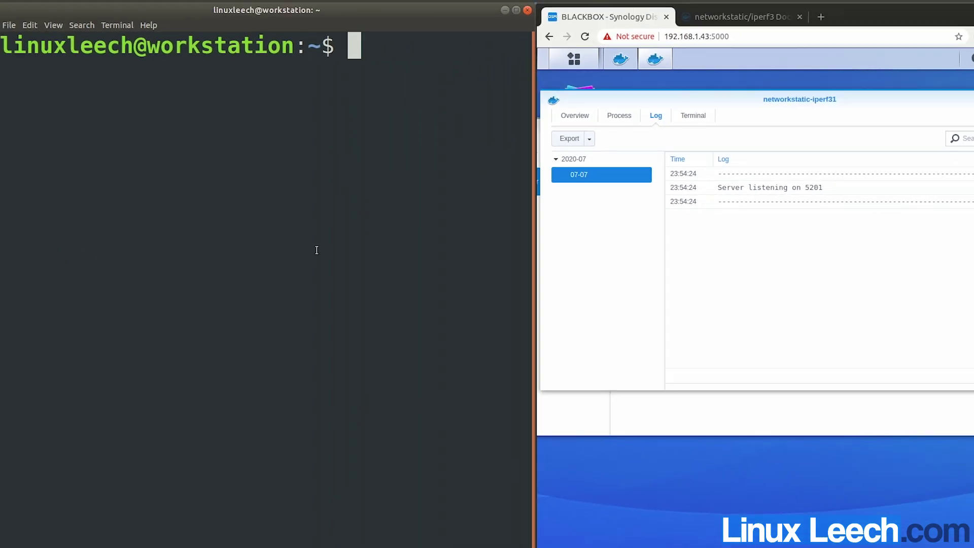
Run iperf3 -c 192.168.1.43 -p 5202 in the terminal with a smaller font and review the test in the networkstatic-iperf31 log.
{"action": "type", "text": "iperf3"}
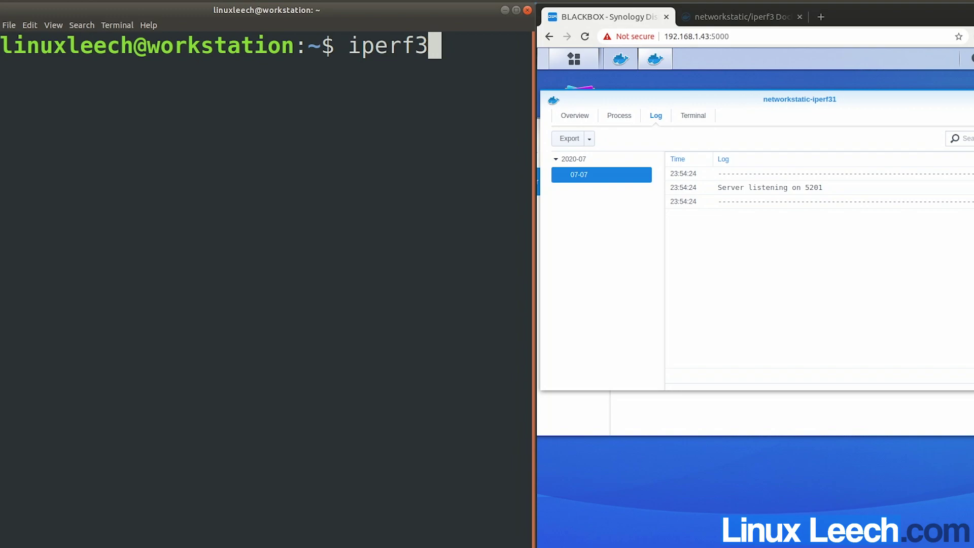
{"action": "key", "text": "ctrl+minus"}
{"action": "key", "text": "ctrl+minus"}
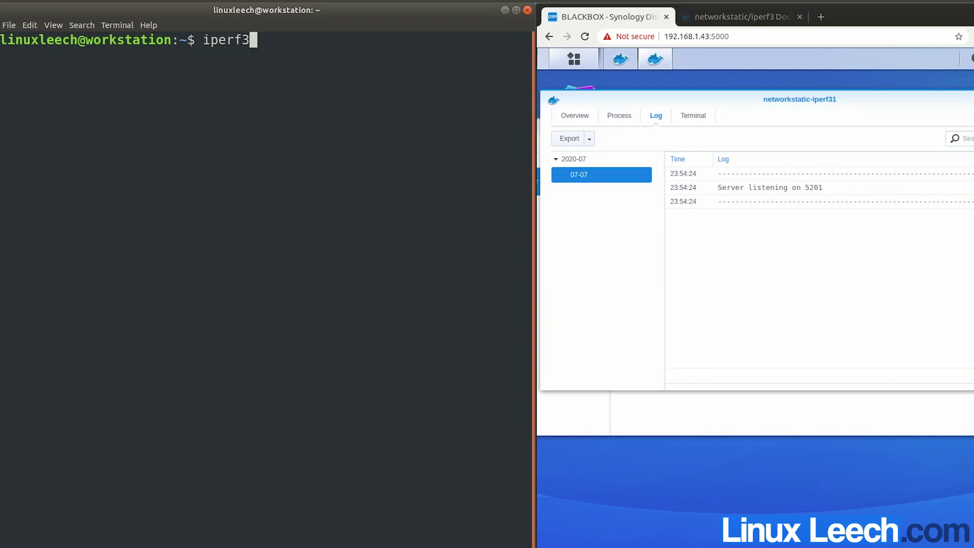
{"action": "type", "text": "-c 192.16"}
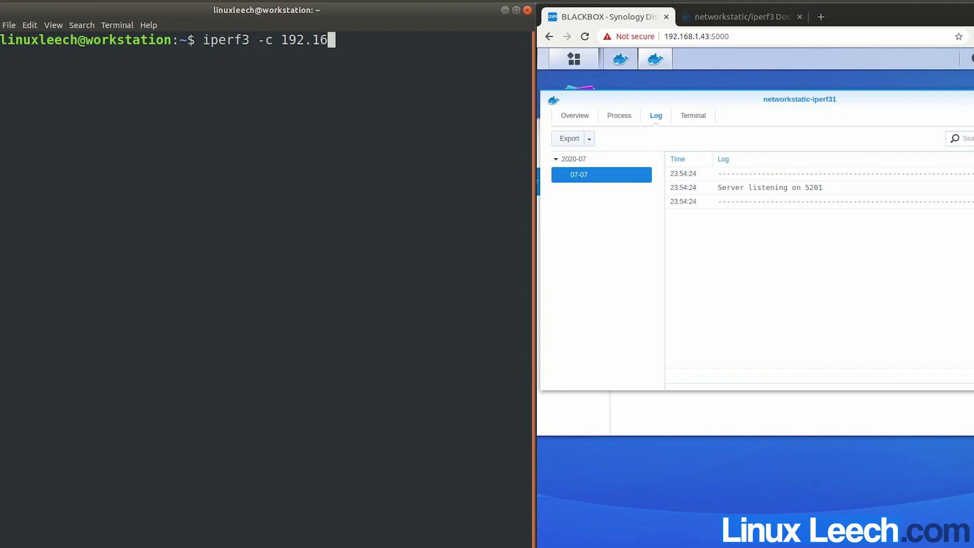
{"action": "type", "text": "8.1.43 -p 5230"}
{"action": "key", "text": "BackSpace"}
{"action": "key", "text": "BackSpace"}
{"action": "type", "text": "02"}
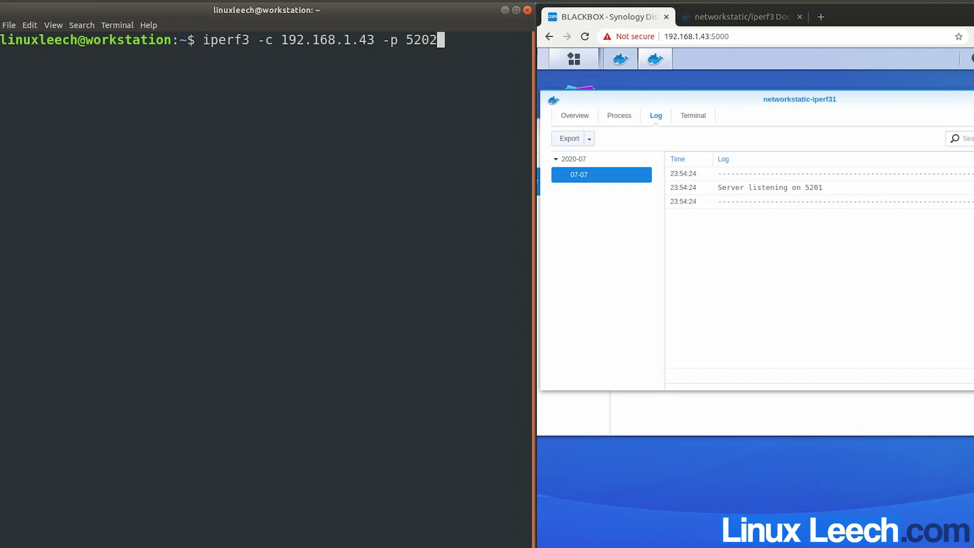
{"action": "key", "text": "Return"}
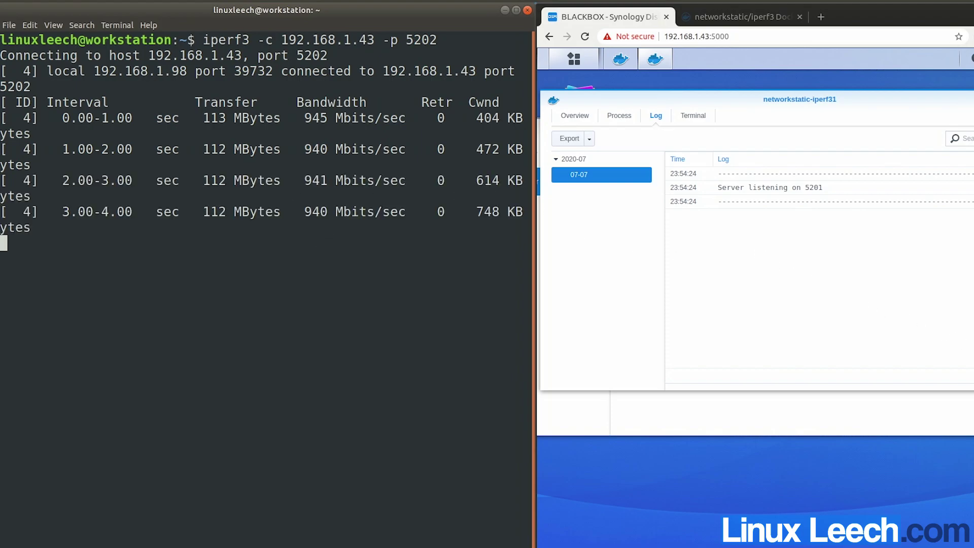
{"action": "left_click", "coordinate": [830, 290]}
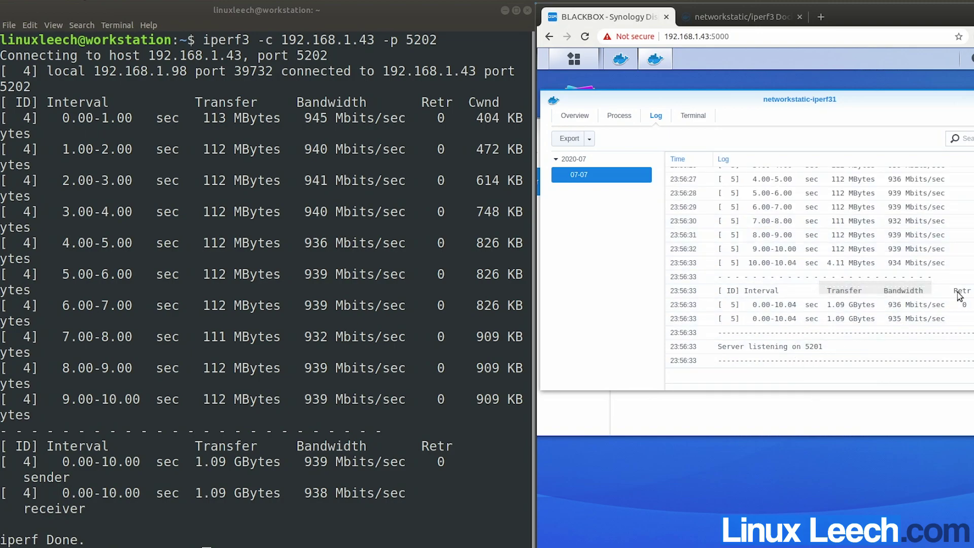
{"action": "scroll", "coordinate": [820, 269], "scroll_direction": "up", "scroll_amount": 3}
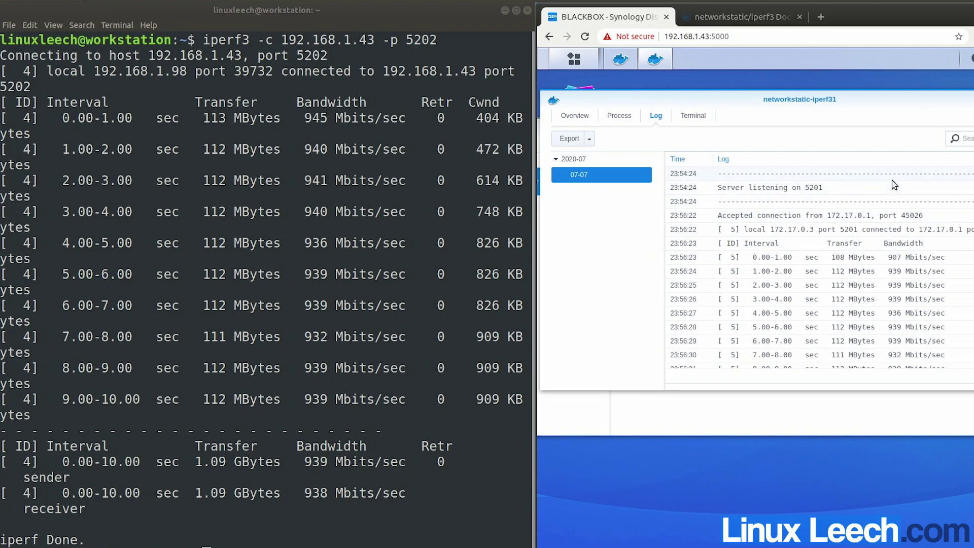
Close the networkstatic-iperf31 details and show the log of the mlabbe-iperf31 container.
{"action": "left_click", "coordinate": [970, 99]}
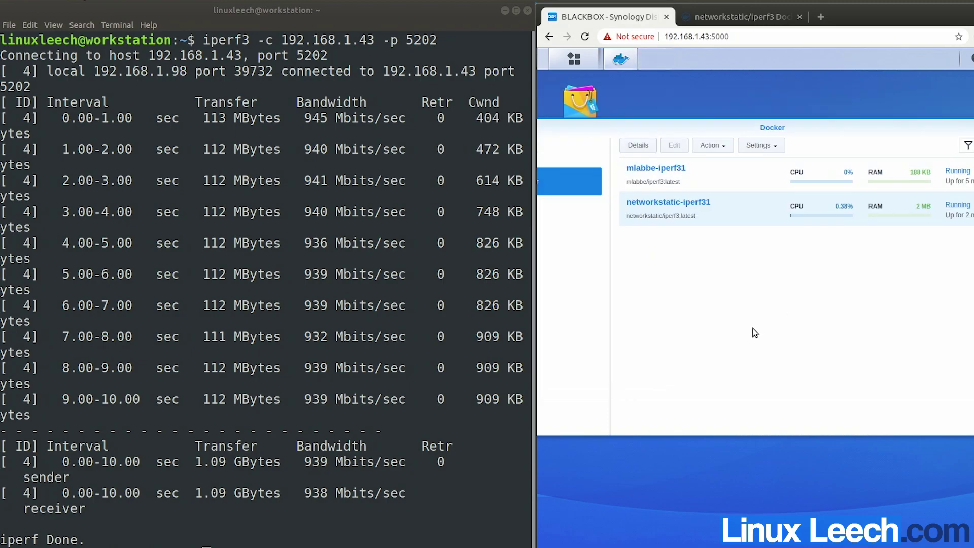
{"action": "left_click", "coordinate": [686, 173]}
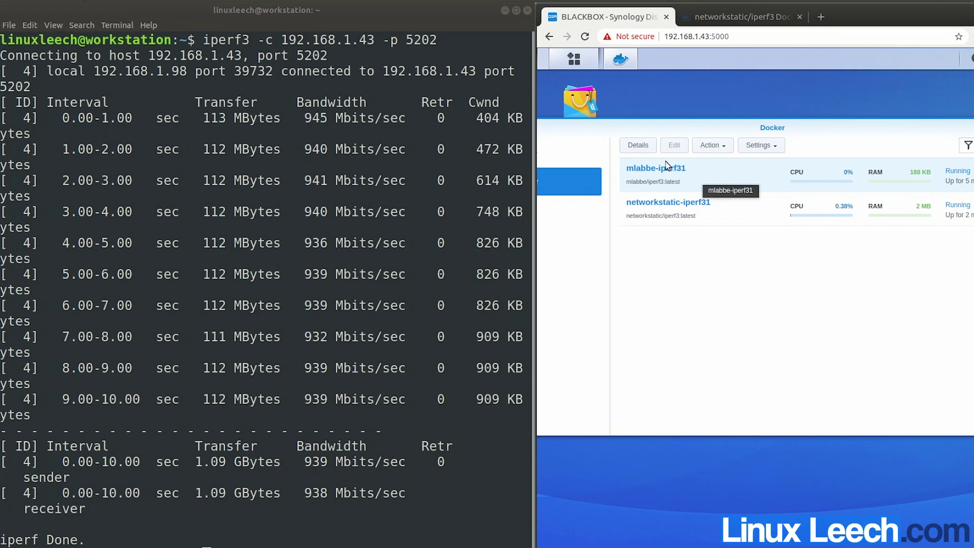
{"action": "left_click", "coordinate": [643, 145]}
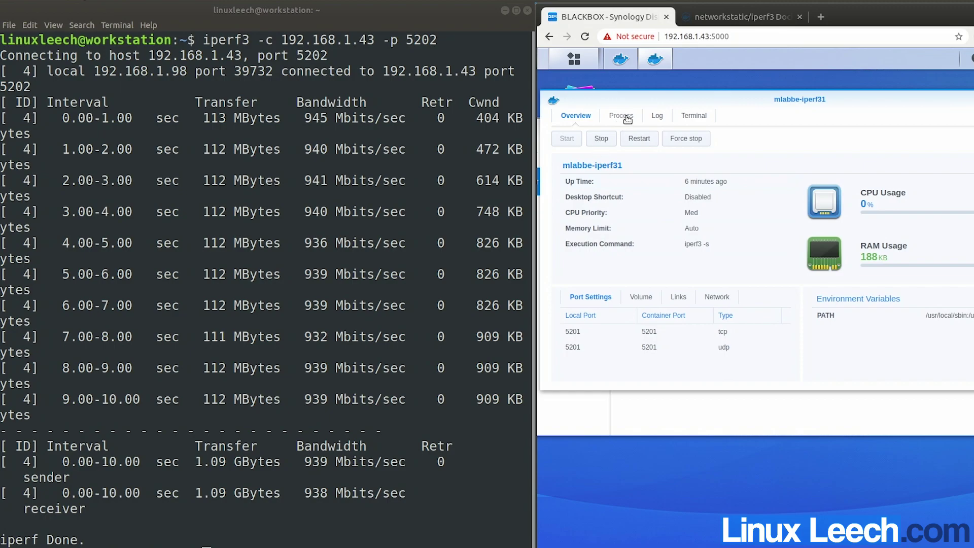
{"action": "left_click", "coordinate": [656, 116]}
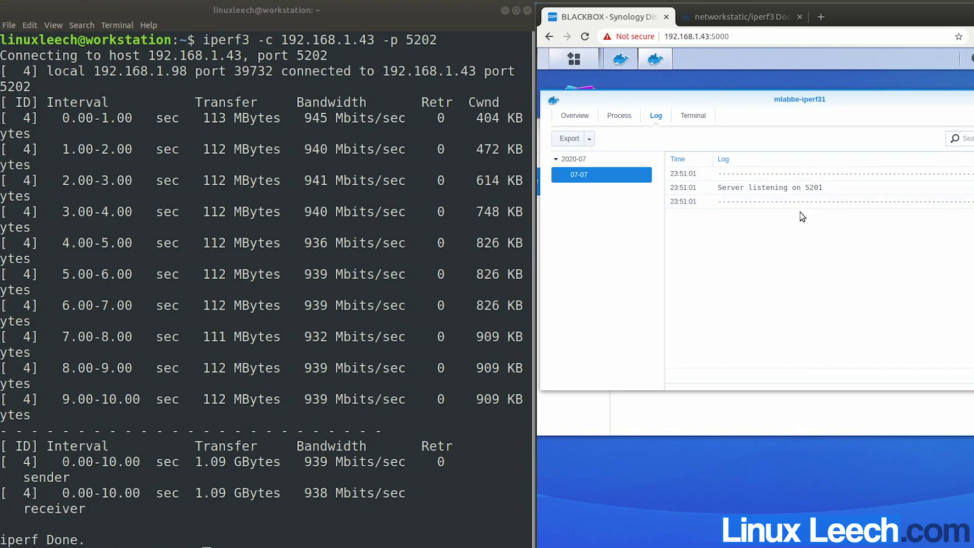
Clear the terminal, run iperf3 -c 192.168.1.43 -p 5201, and review the test in the mlabbe-iperf31 log.
{"action": "left_click", "coordinate": [363, 538]}
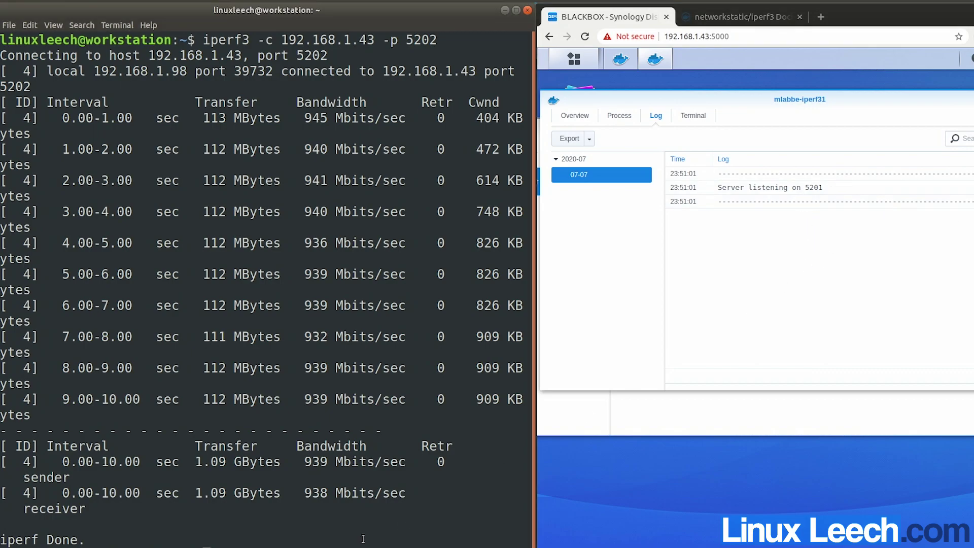
{"action": "key", "text": "ctrl+l"}
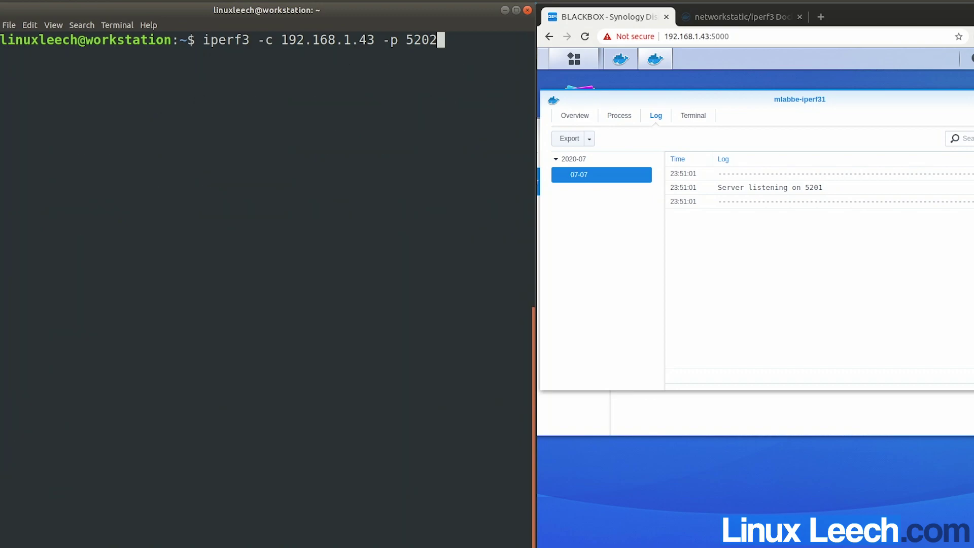
{"action": "key", "text": "BackSpace"}
{"action": "type", "text": "1"}
{"action": "key", "text": "Return"}
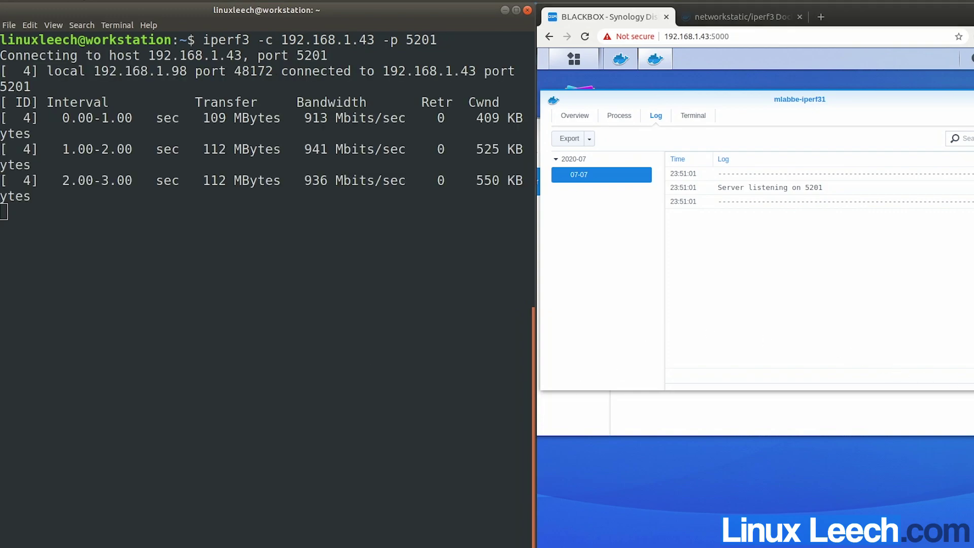
{"action": "left_click", "coordinate": [899, 329]}
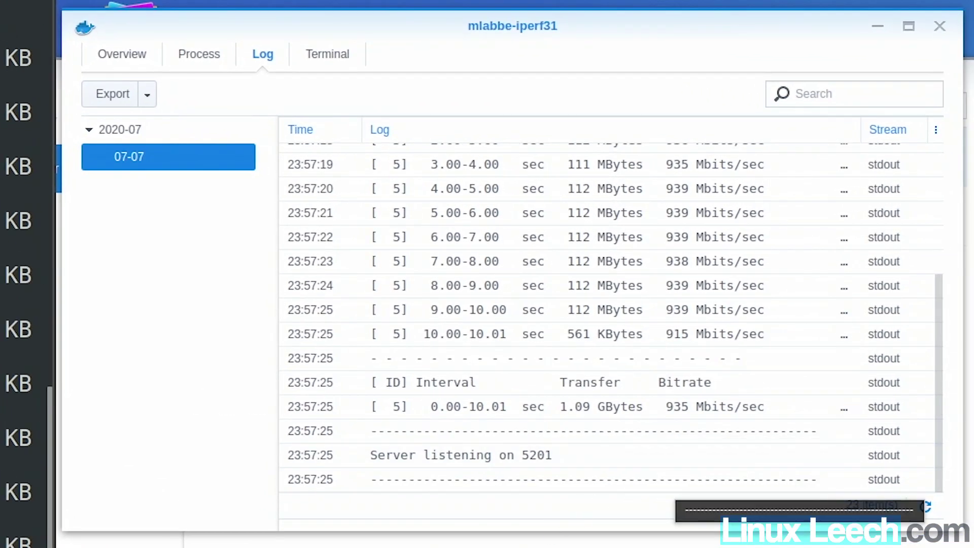
Close the mlabbe-iperf31 details, stop the networkstatic-iperf31 container and delete it.
{"action": "left_click", "coordinate": [939, 26]}
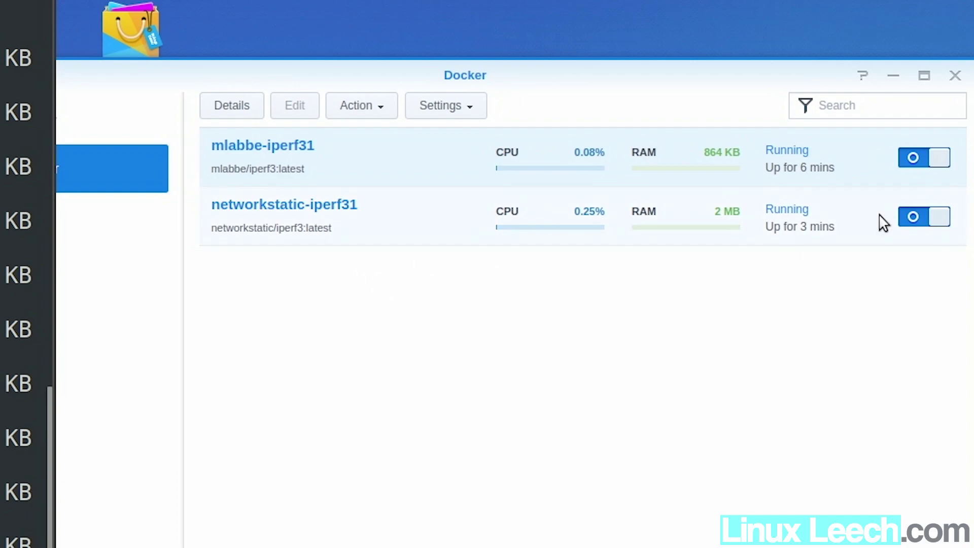
{"action": "left_click", "coordinate": [914, 216]}
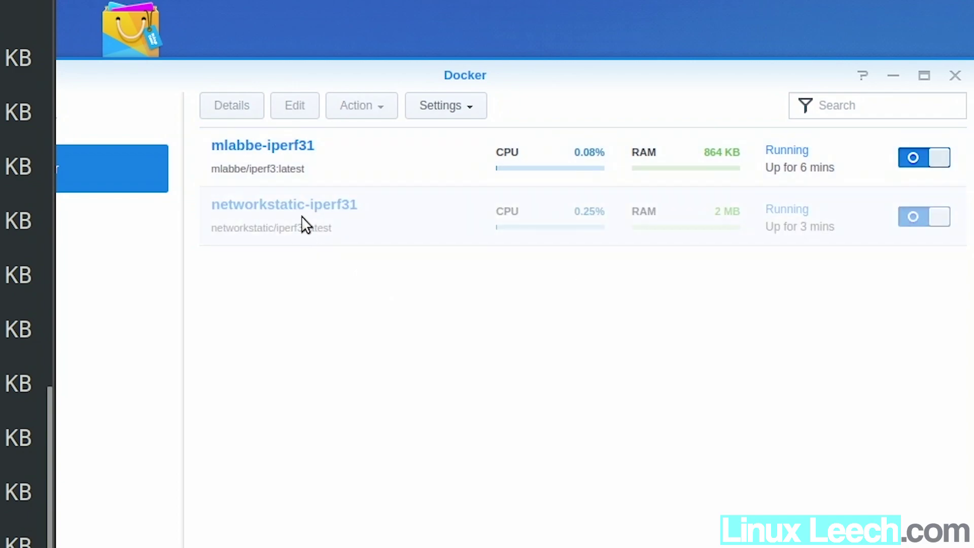
{"action": "left_click", "coordinate": [396, 219]}
{"action": "left_click", "coordinate": [357, 106]}
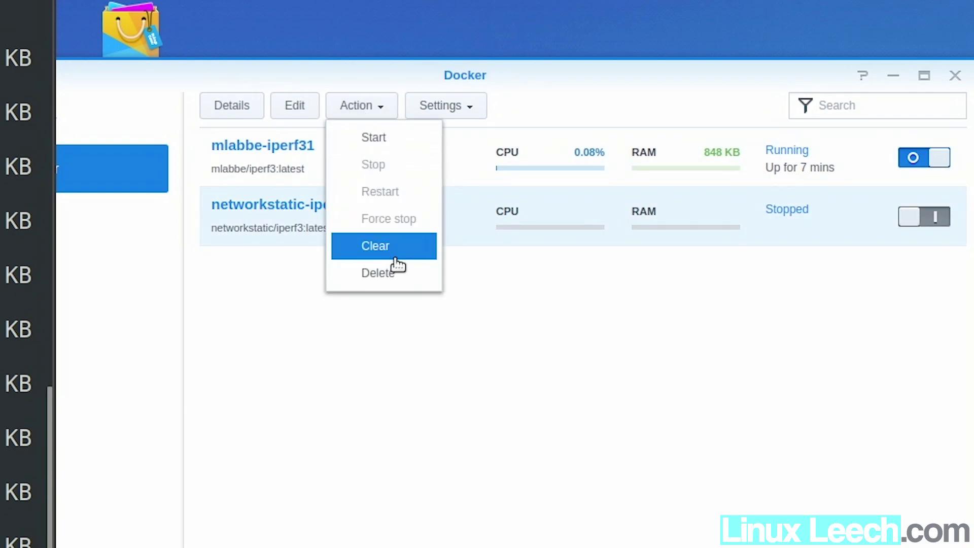
{"action": "left_click", "coordinate": [392, 275]}
{"action": "left_click", "coordinate": [595, 388]}
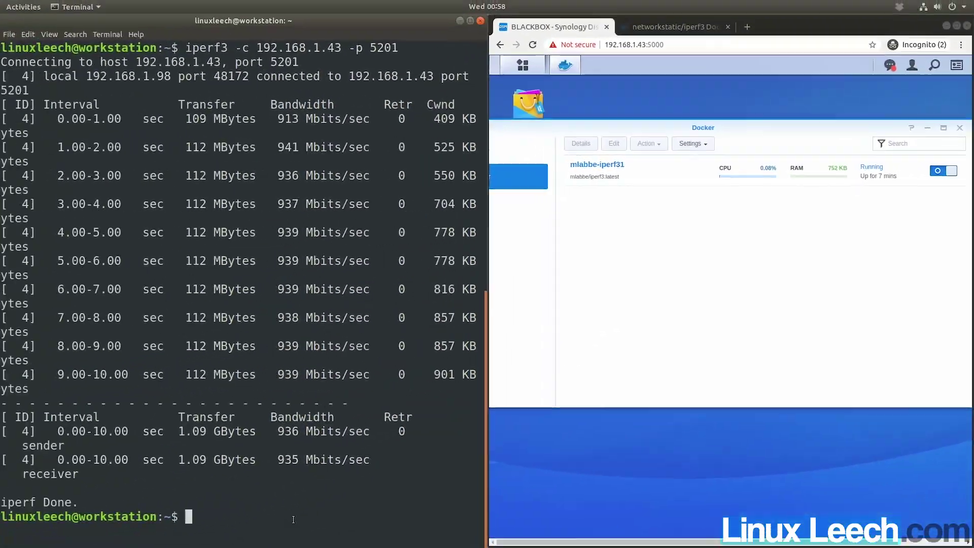
Try to open an SSH session to 192.168.1.43 on the default port from the terminal.
{"action": "type", "text": "ssh "}
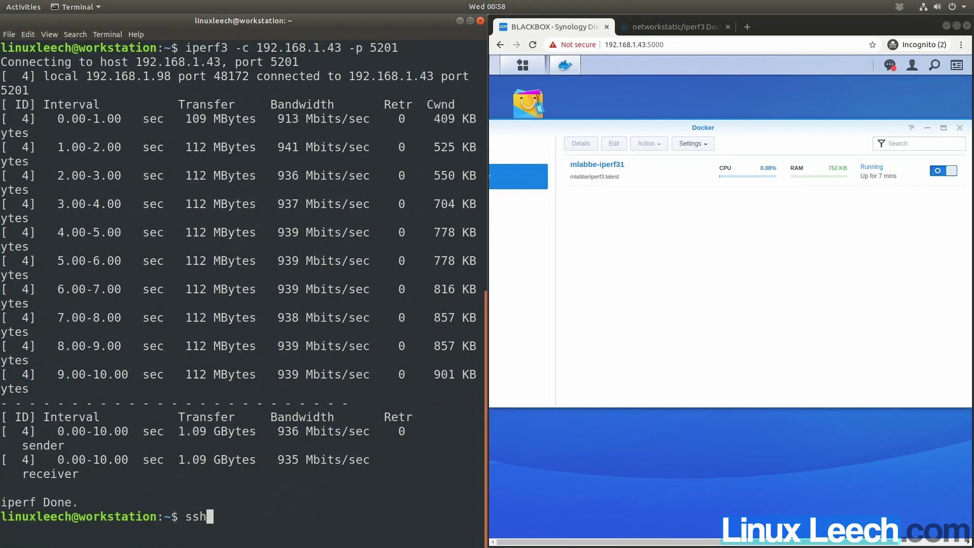
{"action": "type", "text": "19.2168."}
{"action": "key", "text": "BackSpace"}
{"action": "key", "text": "BackSpace"}
{"action": "key", "text": "BackSpace"}
{"action": "key", "text": "BackSpace"}
{"action": "key", "text": "BackSpace"}
{"action": "key", "text": "BackSpace"}
{"action": "key", "text": "BackSpace"}
{"action": "type", "text": "92.168.1.43"}
{"action": "key", "text": "Return"}
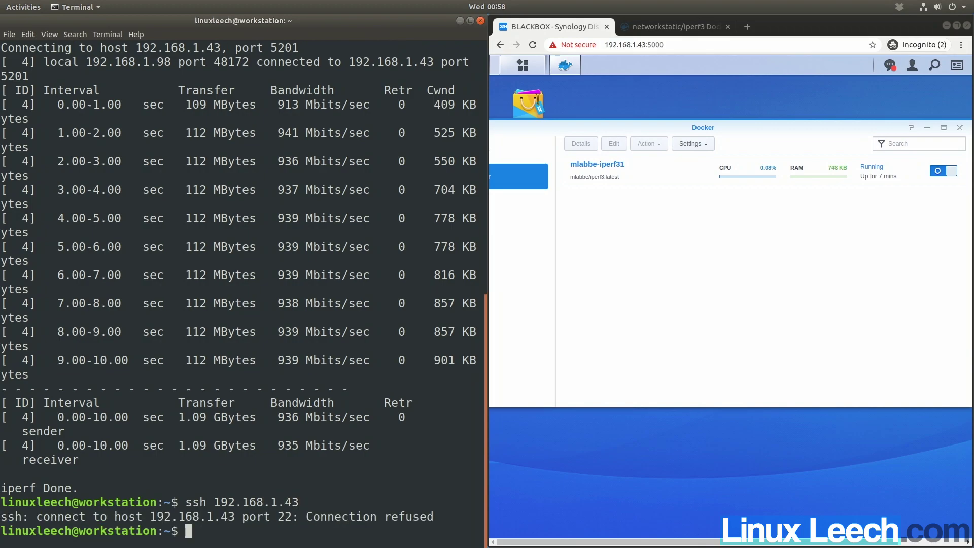
Connect with ssh 192.168.1.43 -p 22223 and enter the account password.
{"action": "key", "text": "Up"}
{"action": "type", "text": "-p"}
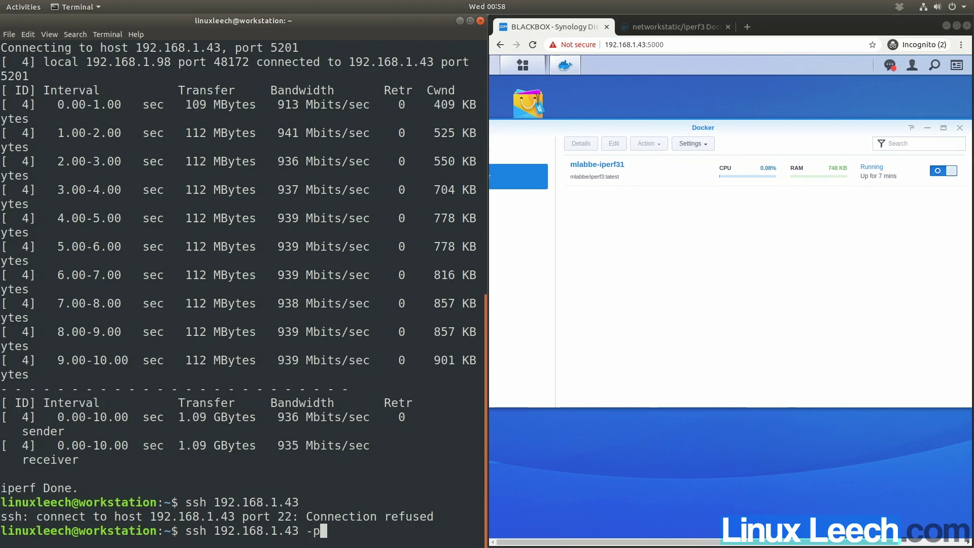
{"action": "type", "text": " 22223"}
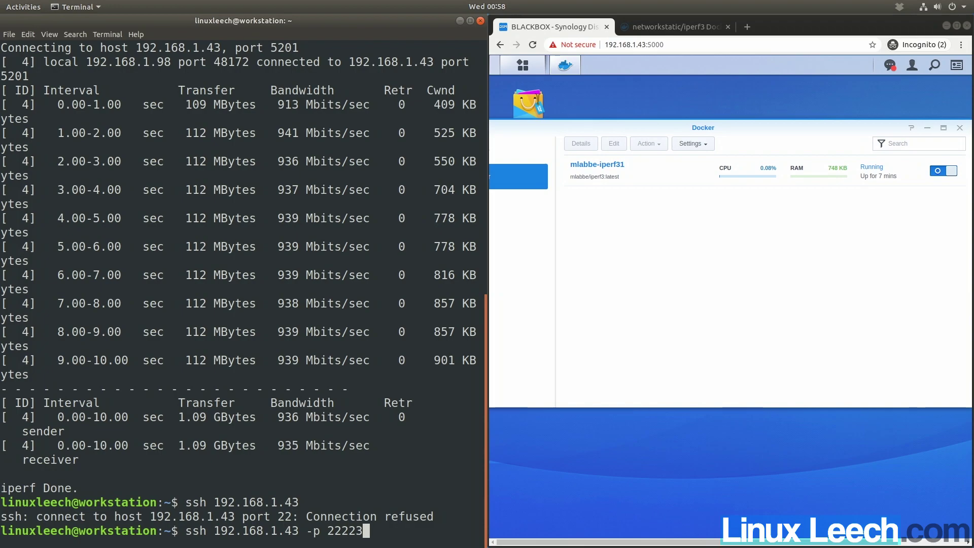
{"action": "key", "text": "Return"}
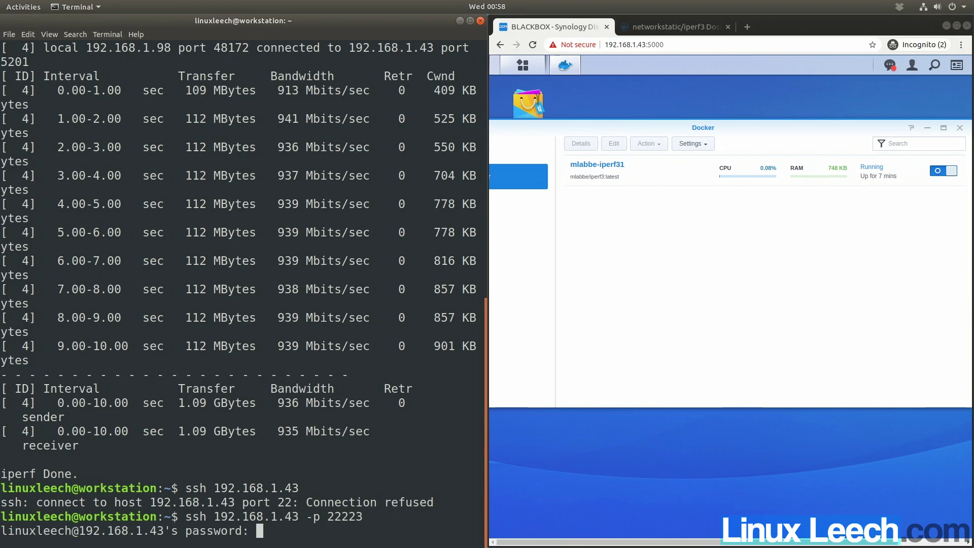
{"action": "key", "text": "Return"}
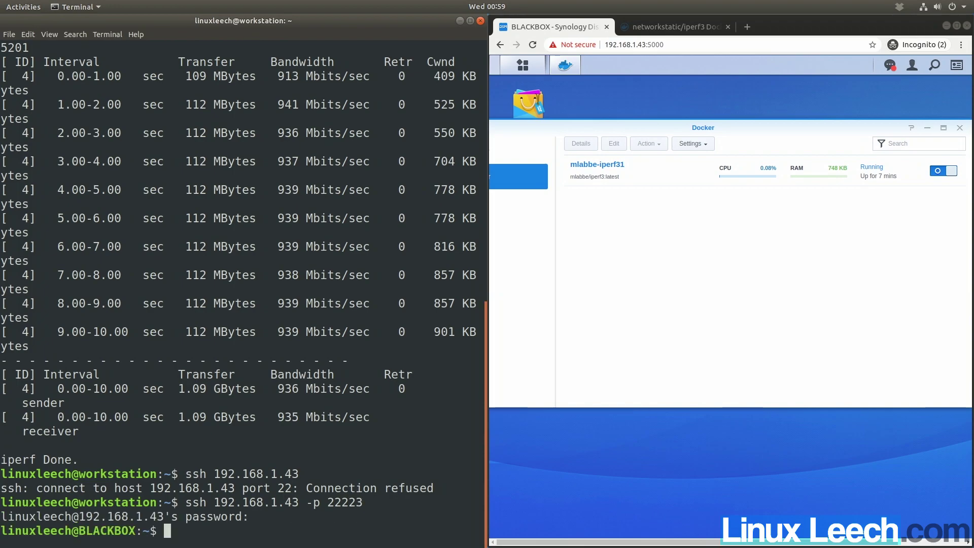
Switch to a root shell on the NAS with sudo -i and enter the account password.
{"action": "type", "text": "sudo -i"}
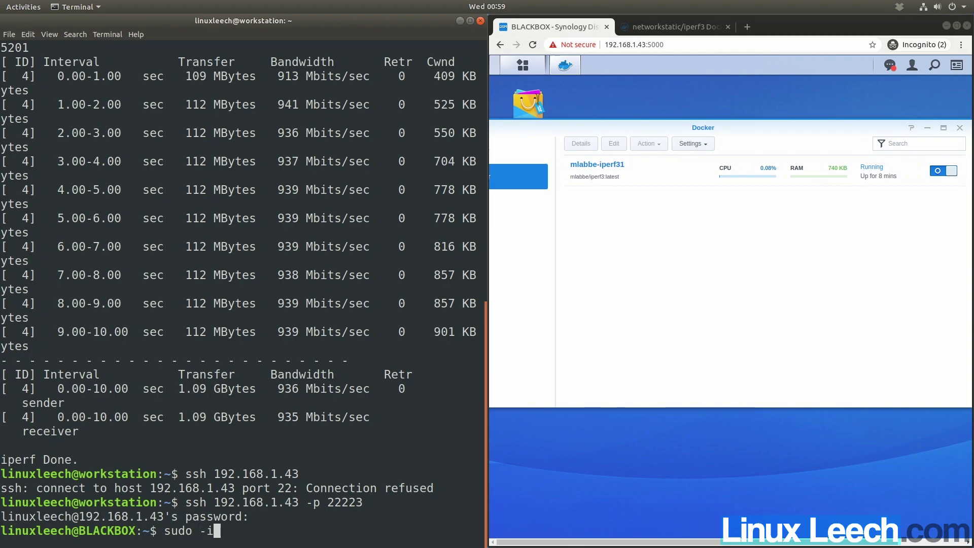
{"action": "key", "text": "Return"}
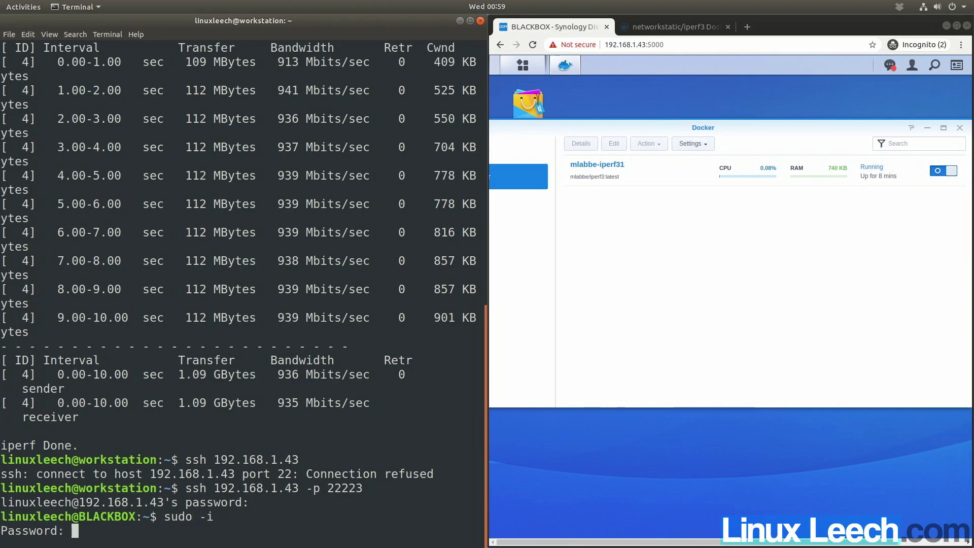
{"action": "key", "text": "Return"}
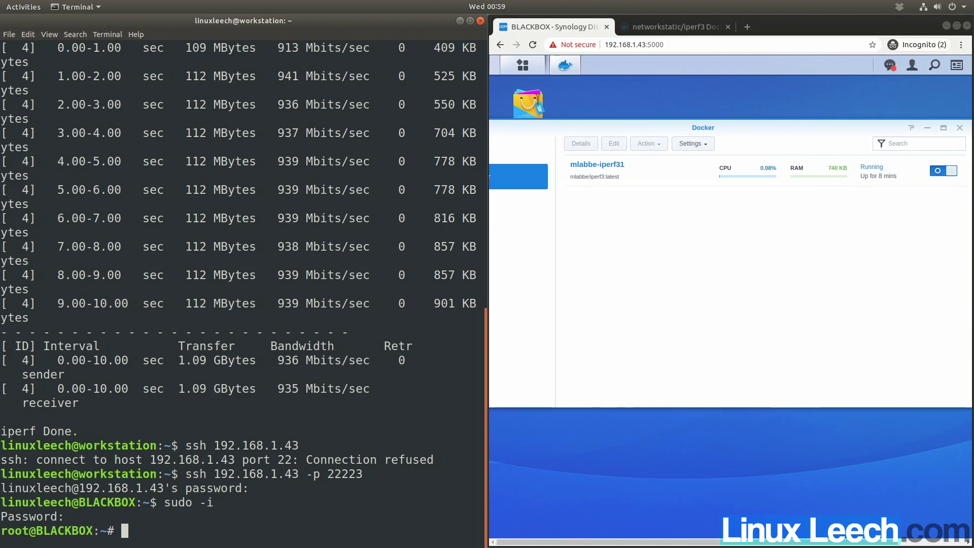
List the running containers with docker container ls and reduce the terminal font size.
{"action": "type", "text": "docker container "}
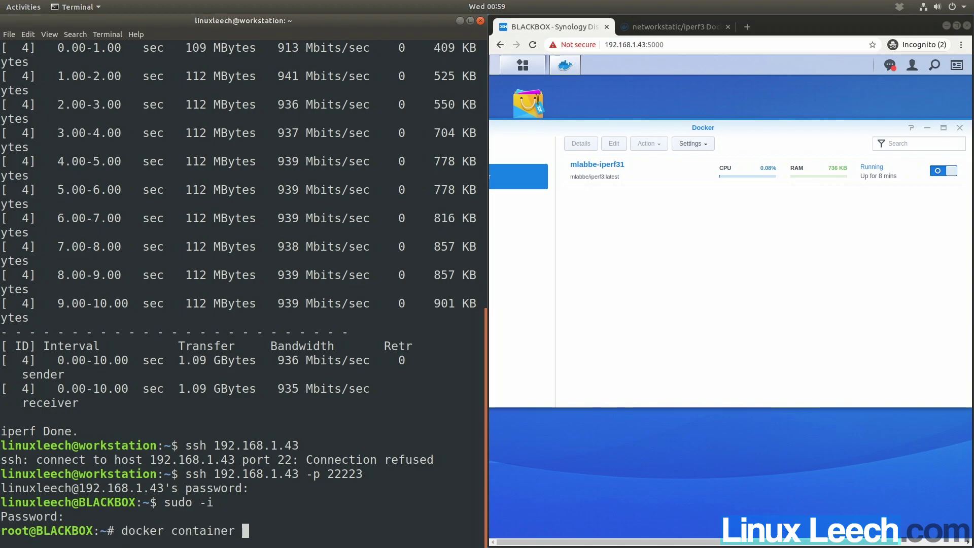
{"action": "type", "text": "ls"}
{"action": "key", "text": "Return"}
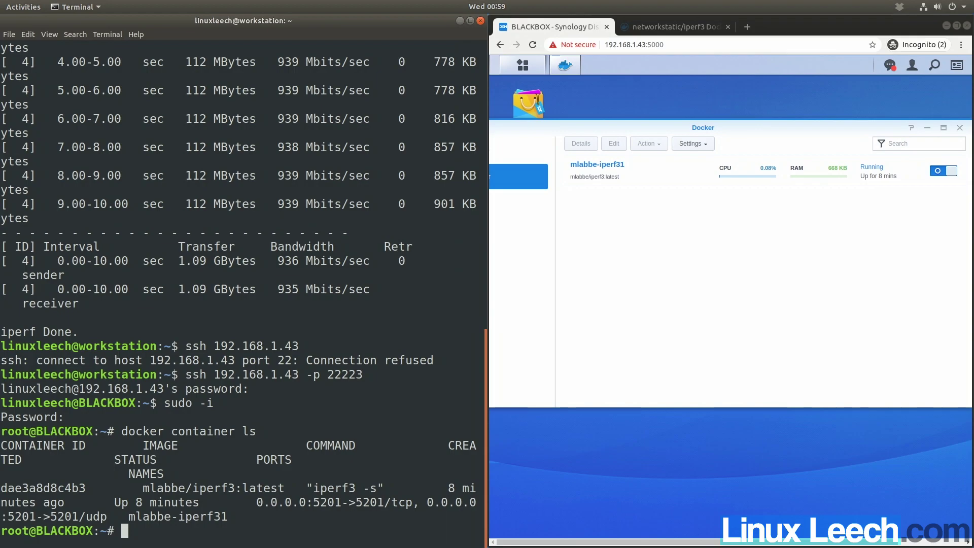
{"action": "key", "text": "ctrl+minus"}
{"action": "key", "text": "ctrl+minus"}
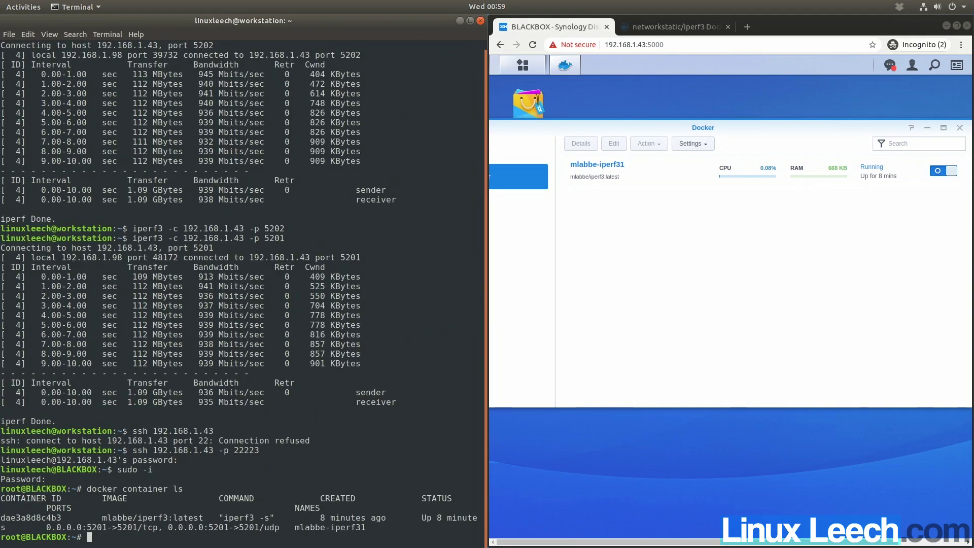
{"action": "key", "text": "ctrl+minus"}
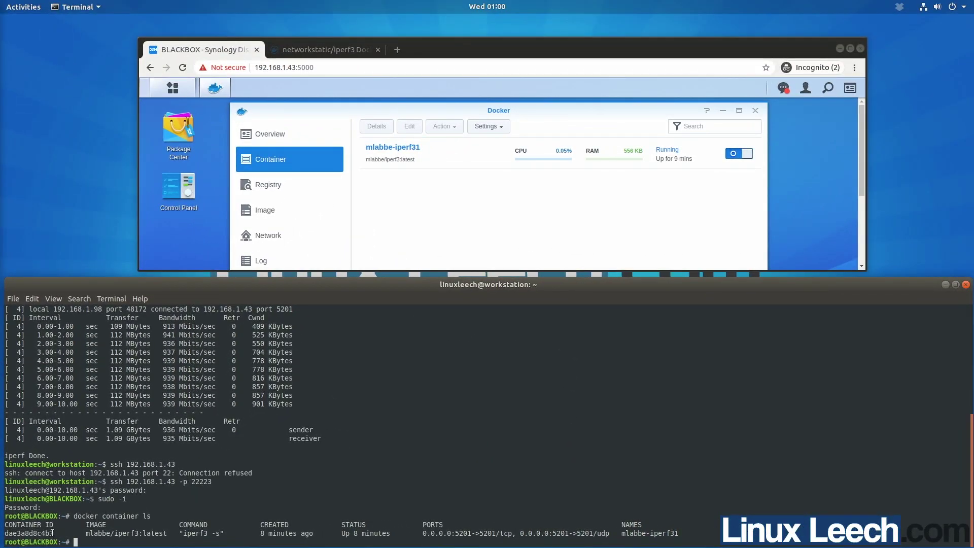
Copy the mlabbe-iperf31 container ID and try to remove the running container with docker container rm dae3a8d8c4b3.
{"action": "left_click_drag", "start_coordinate": [53, 534], "coordinate": [7, 534]}
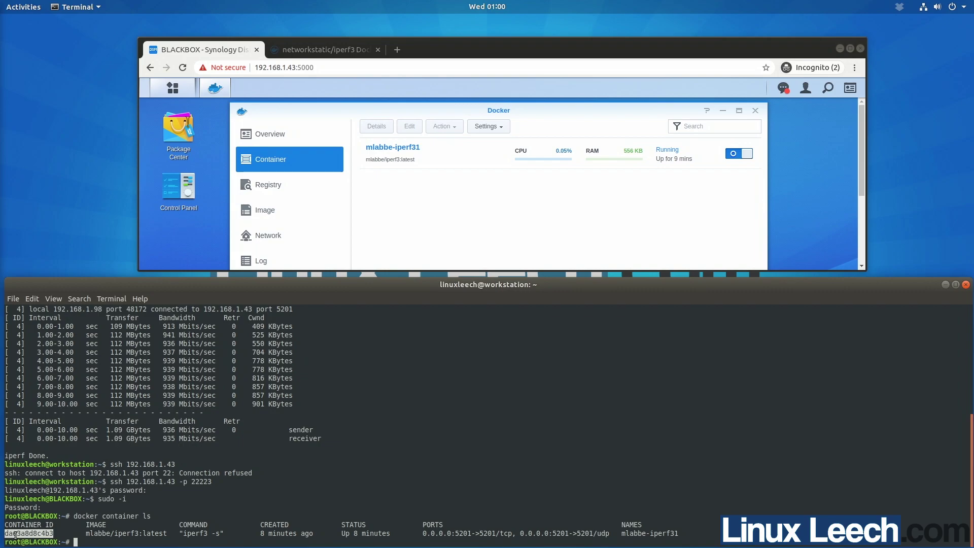
{"action": "right_click", "coordinate": [15, 535]}
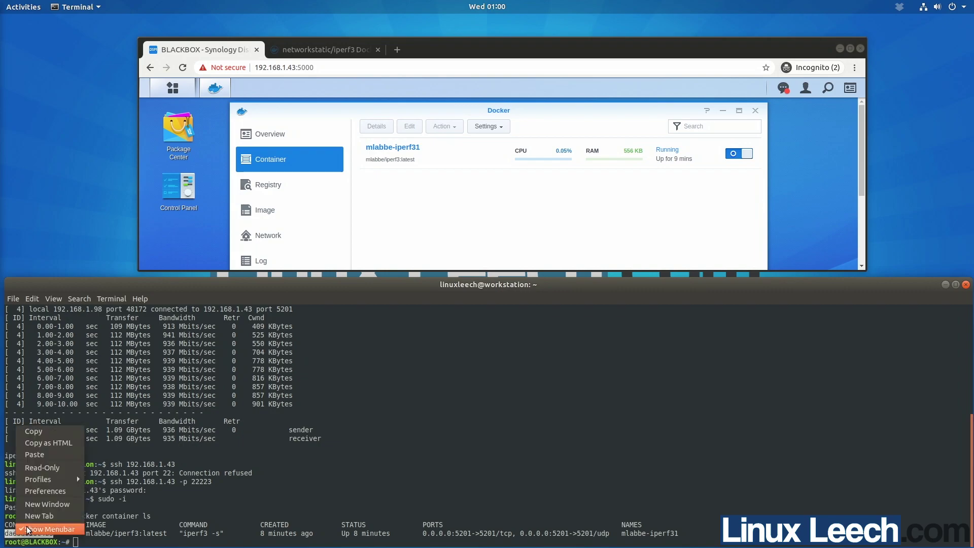
{"action": "left_click", "coordinate": [165, 544]}
{"action": "type", "text": "dock"}
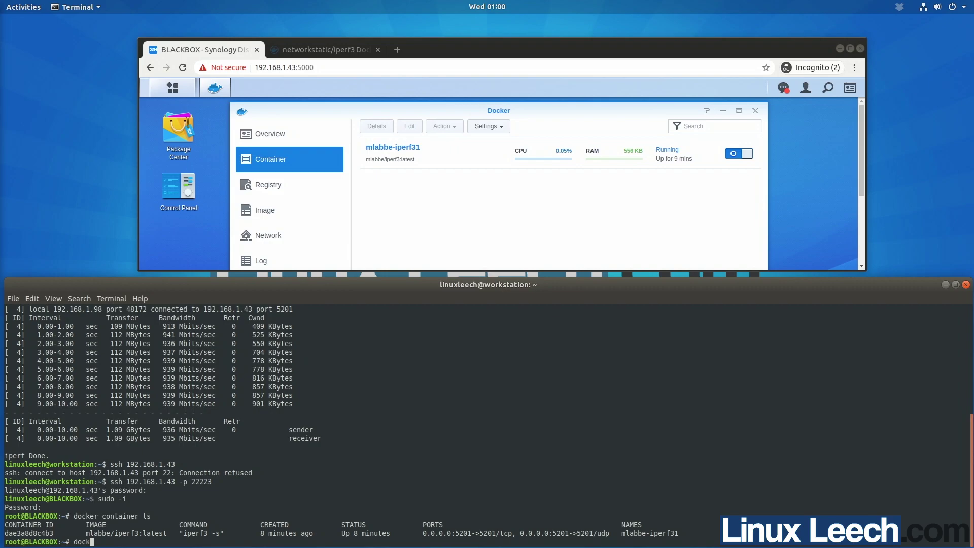
{"action": "type", "text": "er container rm"}
{"action": "key", "text": "ctrl+shift+v"}
{"action": "key", "text": "Return"}
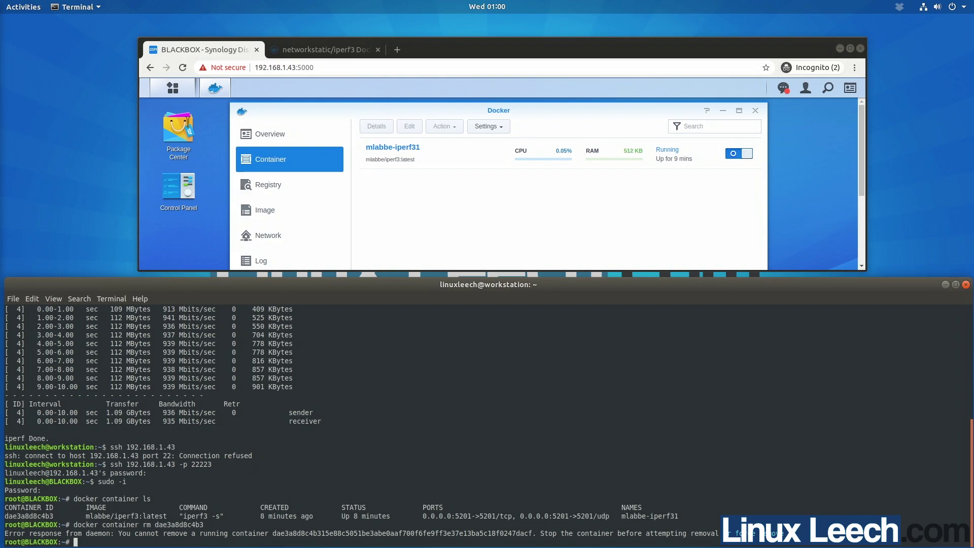
Stop the mlabbe-iperf31 container by running docker container stop dae3a8d8c4b3.
{"action": "key", "text": "Up"}
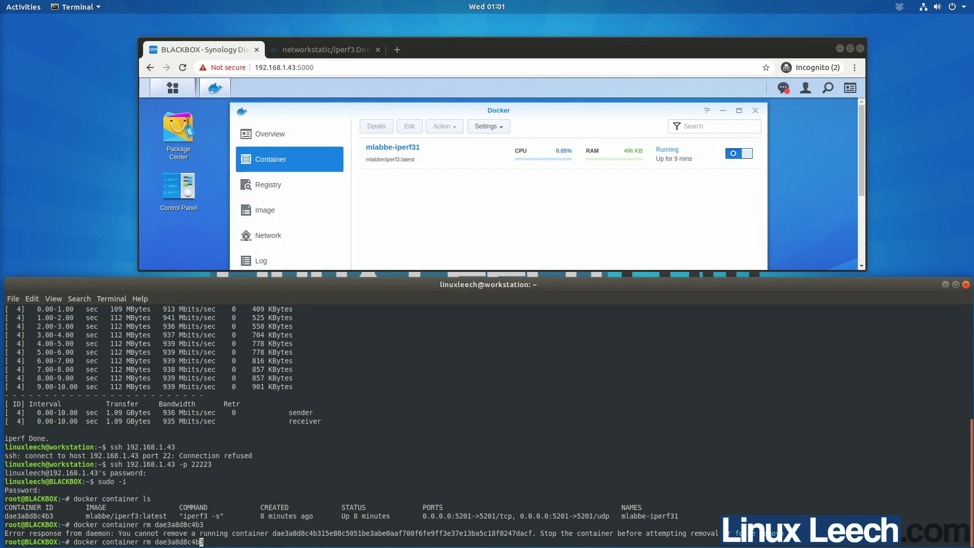
{"action": "key", "text": "ctrl+Left"}
{"action": "key", "text": "BackSpace"}
{"action": "key", "text": "BackSpace"}
{"action": "key", "text": "BackSpace"}
{"action": "type", "text": "stop"}
{"action": "key", "text": "Return"}
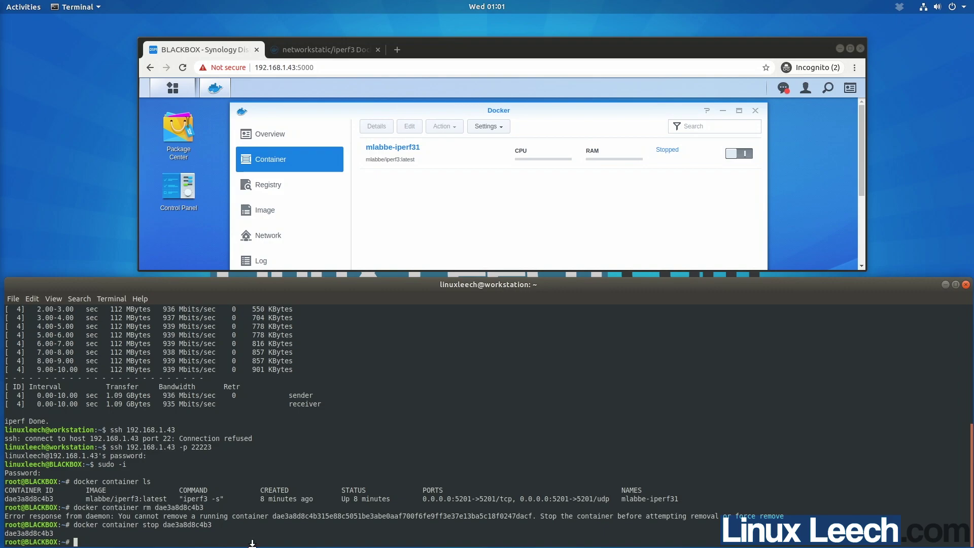
Remove the stopped mlabbe-iperf31 container by running docker container rm dae3a8d8c4b3.
{"action": "key", "text": "Up"}
{"action": "key", "text": "Up"}
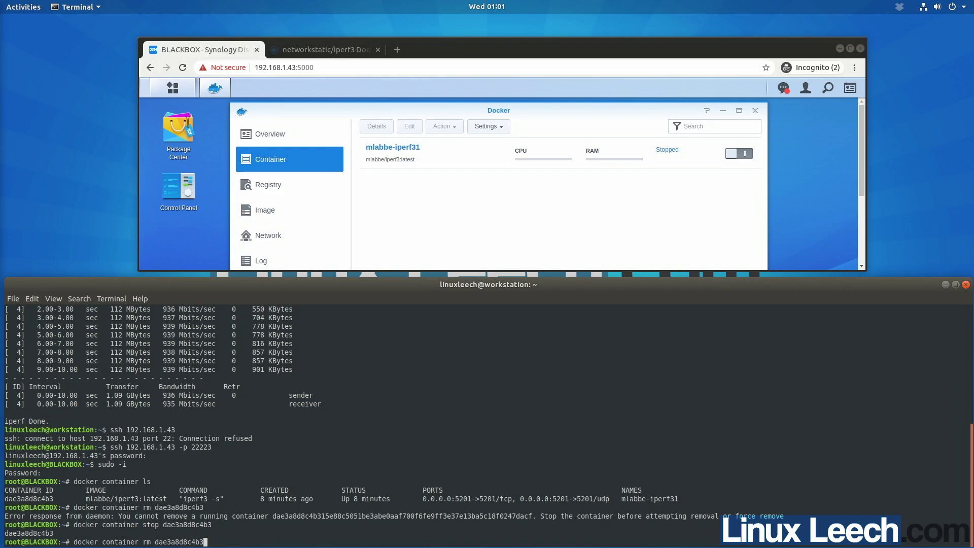
{"action": "key", "text": "Return"}
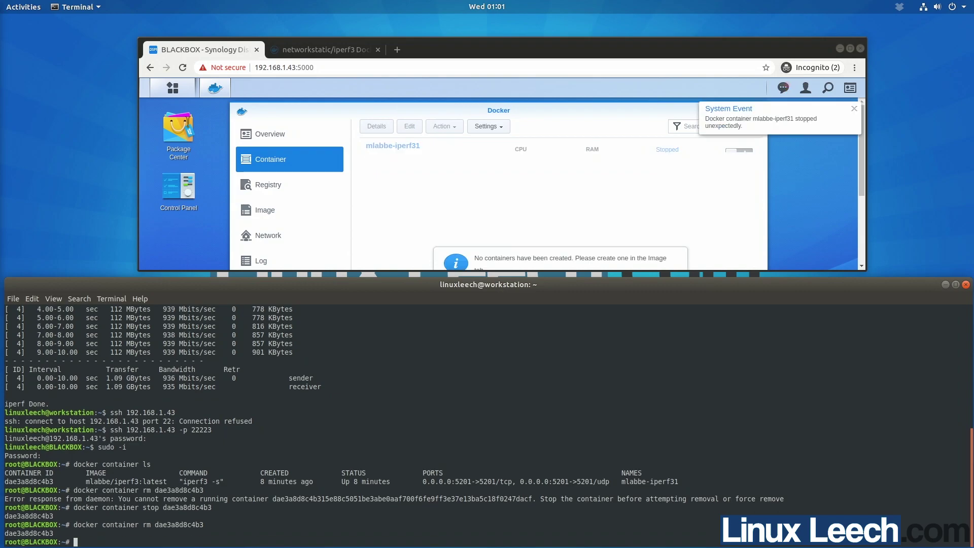
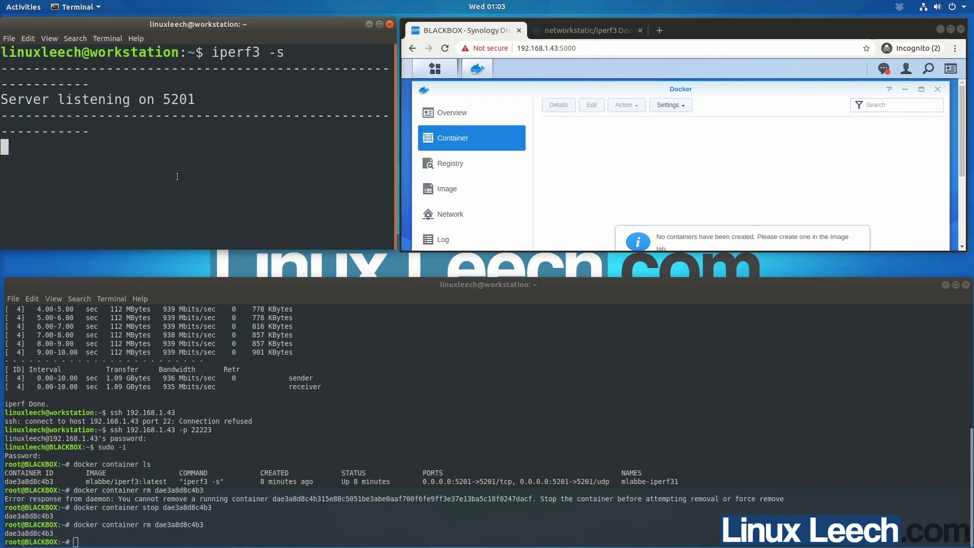
List the Docker images on the NAS, trying docker images ls first and correcting it to docker image list.
{"action": "left_click", "coordinate": [289, 542]}
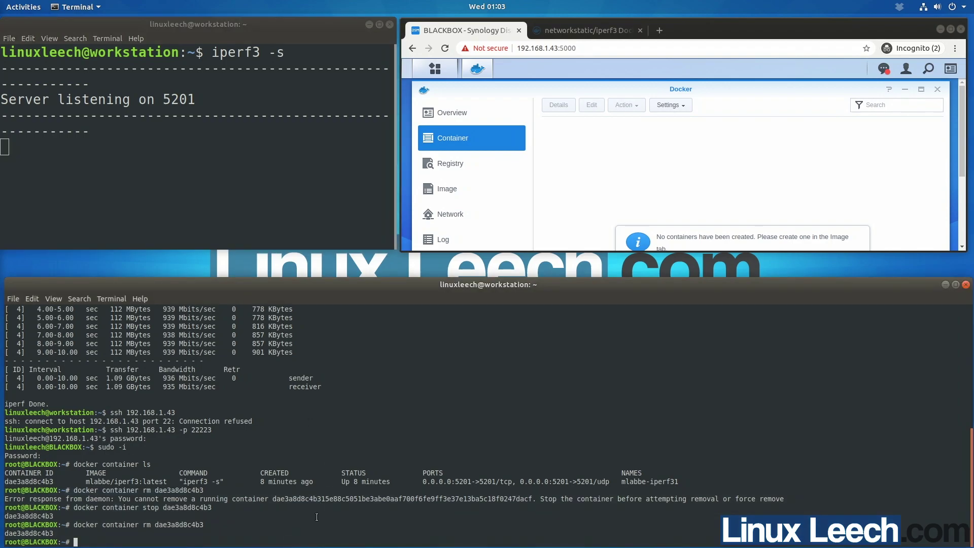
{"action": "type", "text": "docker images ls"}
{"action": "key", "text": "Return"}
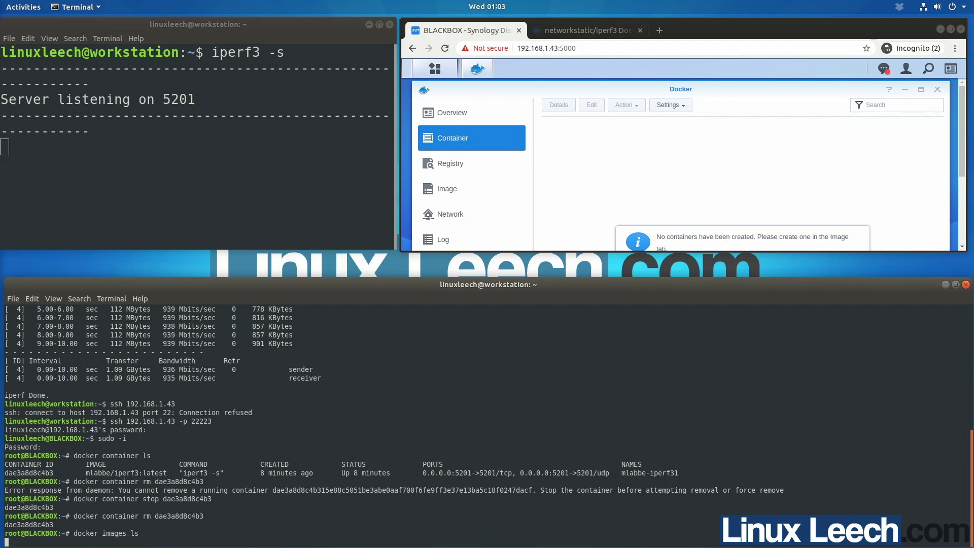
{"action": "key", "text": "Up"}
{"action": "key", "text": "BackSpace"}
{"action": "key", "text": "BackSpace"}
{"action": "key", "text": "BackSpace"}
{"action": "key", "text": "BackSpace"}
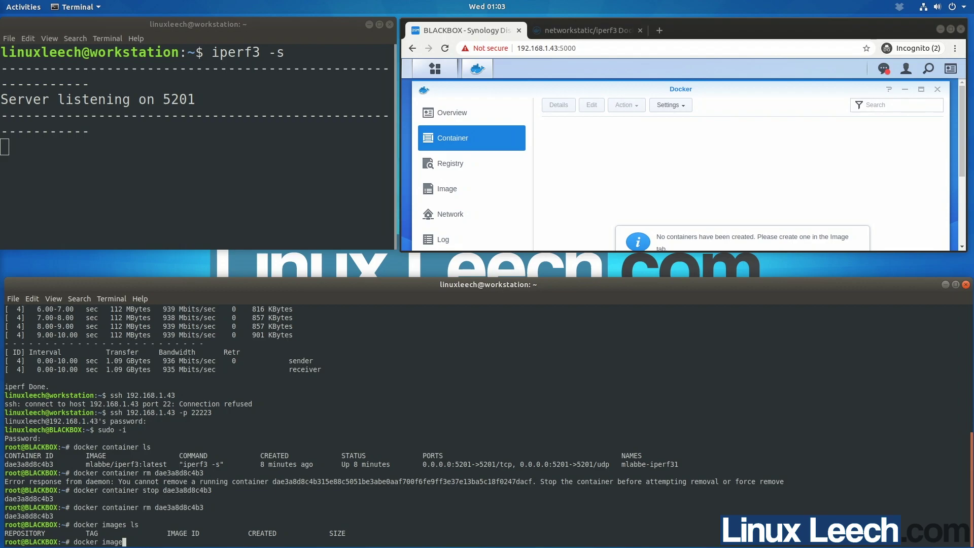
{"action": "type", "text": "list"}
{"action": "key", "text": "Return"}
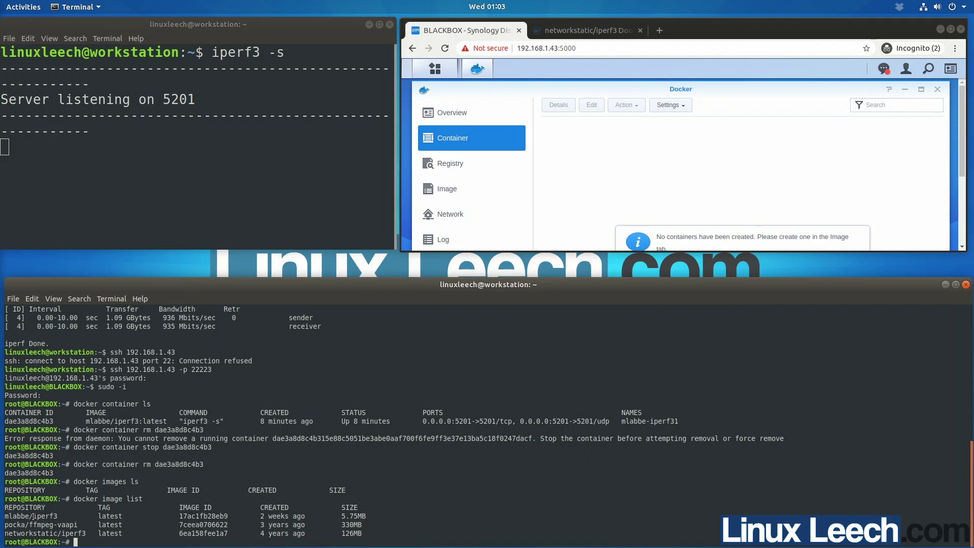
Enter docker run --name=my_iperf3_container at the root prompt without executing it.
{"action": "left_click_drag", "start_coordinate": [33, 517], "coordinate": [60, 516]}
{"action": "left_click", "coordinate": [59, 516]}
{"action": "type", "text": "dok"}
{"action": "key", "text": "BackSpace"}
{"action": "type", "text": "cker run --name=my_container"}
{"action": "key", "text": "Left"}
{"action": "key", "text": "Left"}
{"action": "key", "text": "Left"}
{"action": "key", "text": "Left"}
{"action": "key", "text": "Left"}
{"action": "key", "text": "Left"}
{"action": "key", "text": "Left"}
{"action": "key", "text": "Left"}
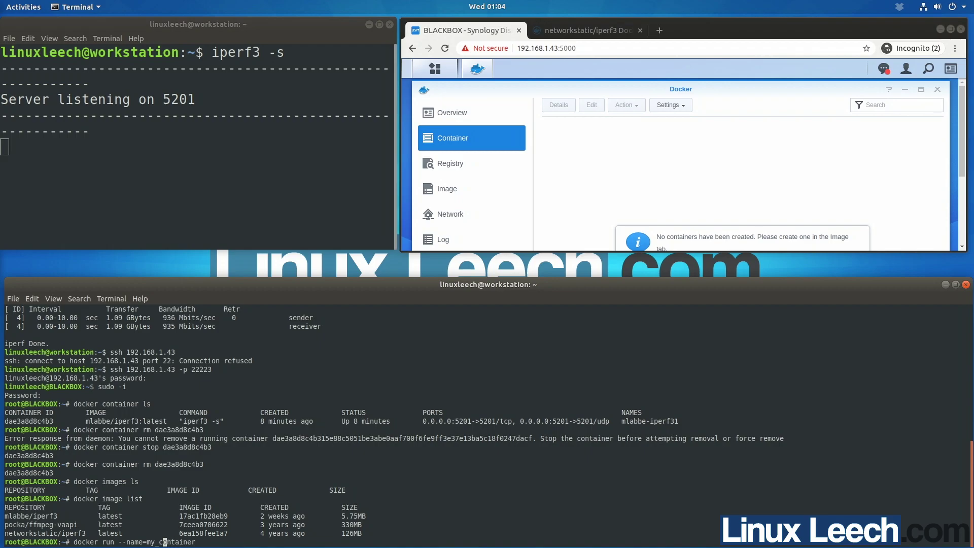
{"action": "key", "text": "Left"}
{"action": "type", "text": "iperf3_"}
Complete the docker run command with mlabbe/iperf3 -c 192.168.1.98 and execute it to test against the workstation's iperf3 server.
{"action": "key", "text": "Right"}
{"action": "key", "text": "Right"}
{"action": "key", "text": "Right"}
{"action": "key", "text": "Right"}
{"action": "key", "text": "Right"}
{"action": "key", "text": "Right"}
{"action": "key", "text": "Right"}
{"action": "key", "text": "Right"}
{"action": "key", "text": "Right"}
{"action": "type", "text": "mlabbe/iperf3 -c 192.1"}
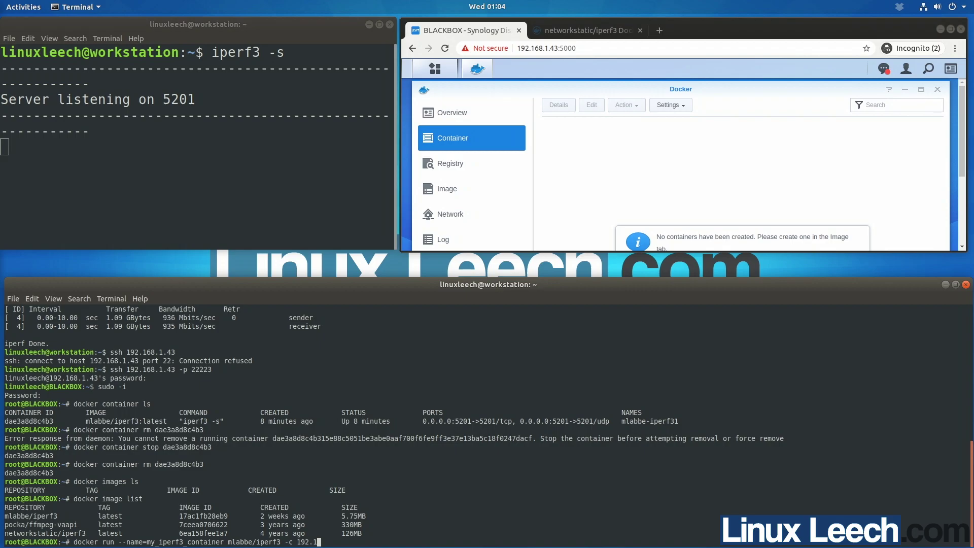
{"action": "type", "text": "68.1.98"}
{"action": "key", "text": "Return"}
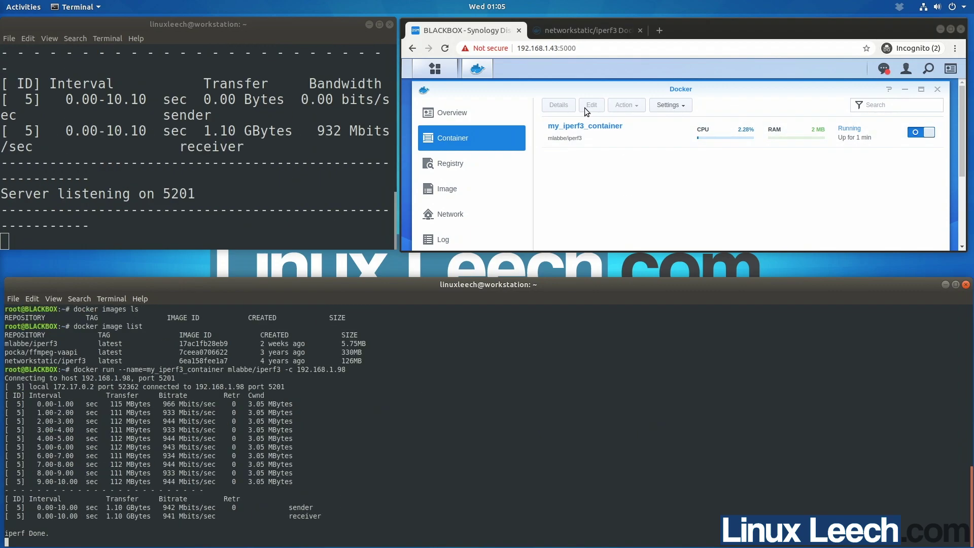
Open the details of my_iperf3_container in Docker and show its log.
{"action": "left_click", "coordinate": [651, 127]}
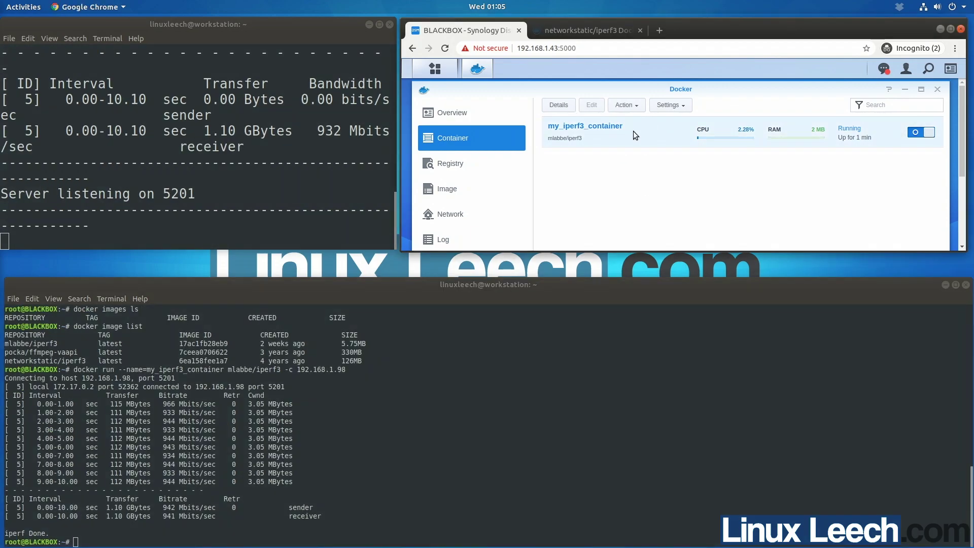
{"action": "left_click", "coordinate": [560, 105]}
{"action": "left_click", "coordinate": [511, 121]}
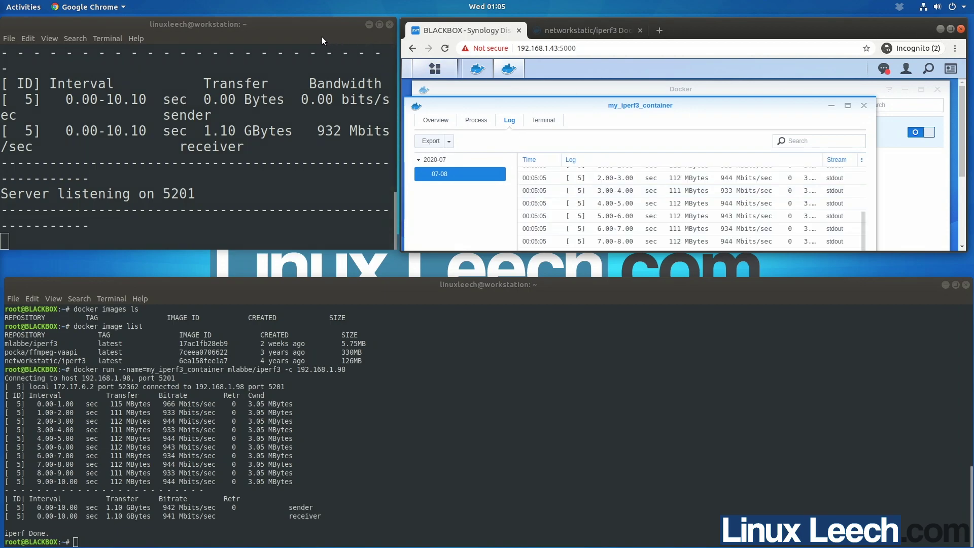
Tile the iperf3 server terminal and the browser side by side, and terminate the iperf3 server.
{"action": "left_click_drag", "start_coordinate": [322, 37], "coordinate": [2, 40]}
{"action": "left_click", "coordinate": [729, 30]}
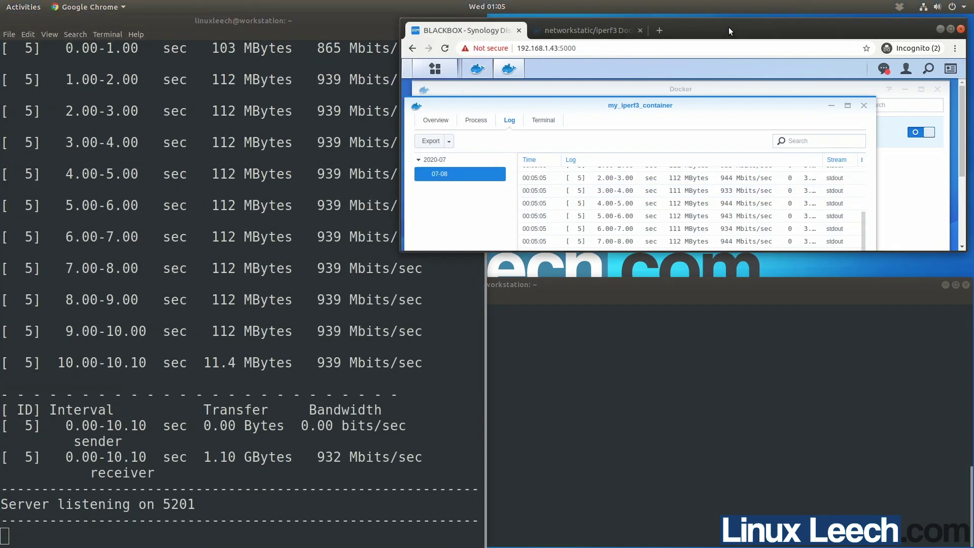
{"action": "key", "text": "super+Right"}
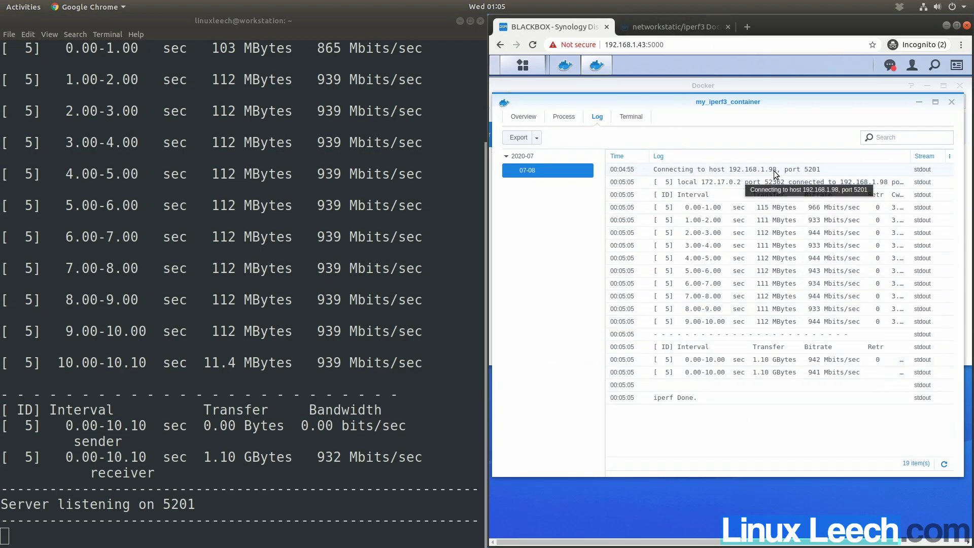
{"action": "left_click", "coordinate": [262, 536]}
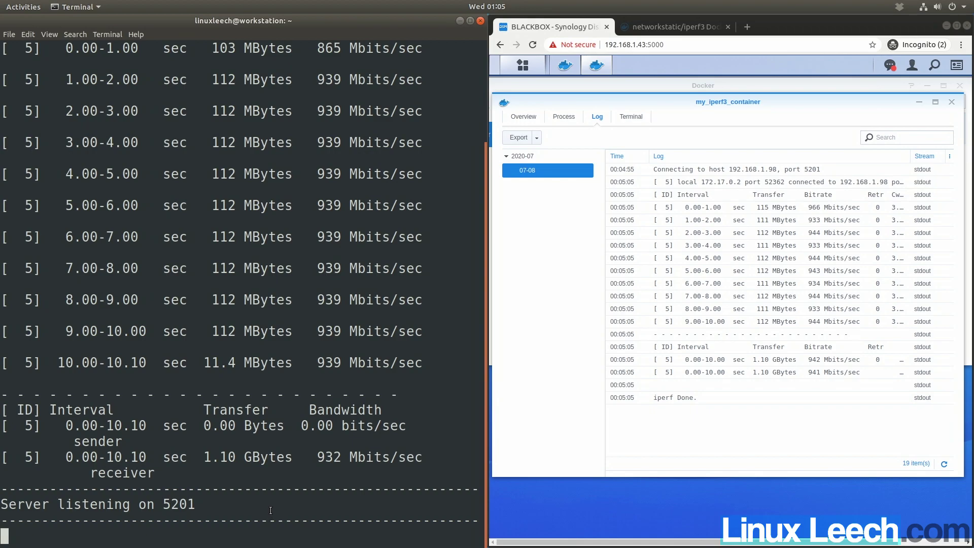
{"action": "key", "text": "ctrl+c"}
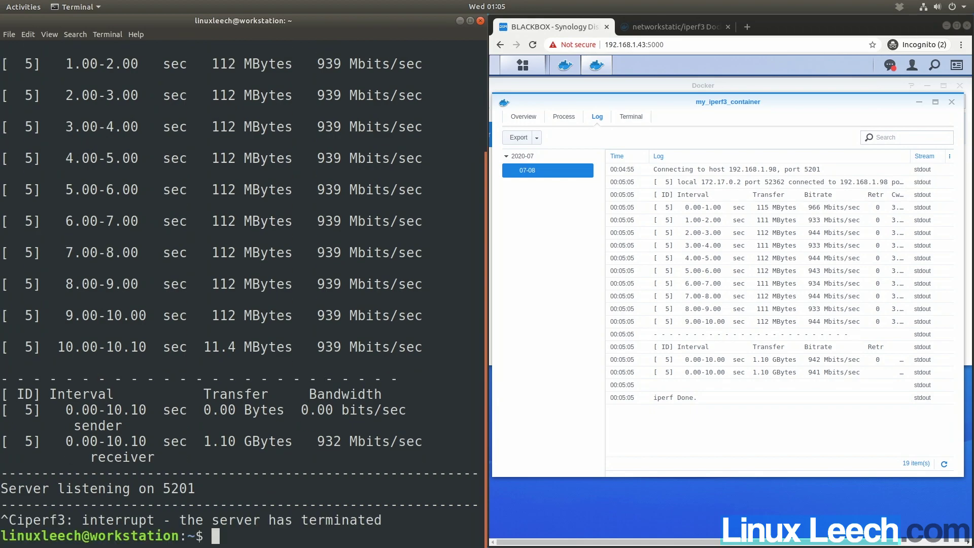